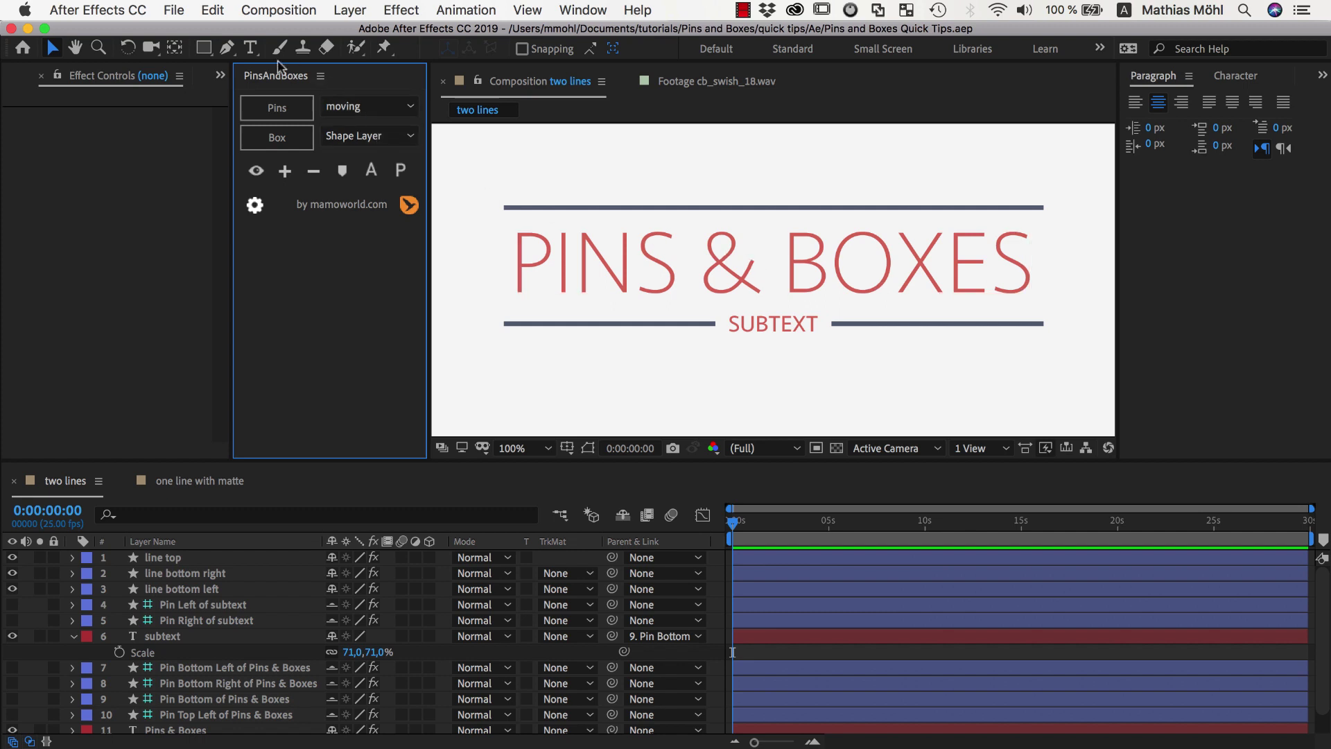
Switch to the 'one line with matte' composition in the Timeline
left_click(210, 482)
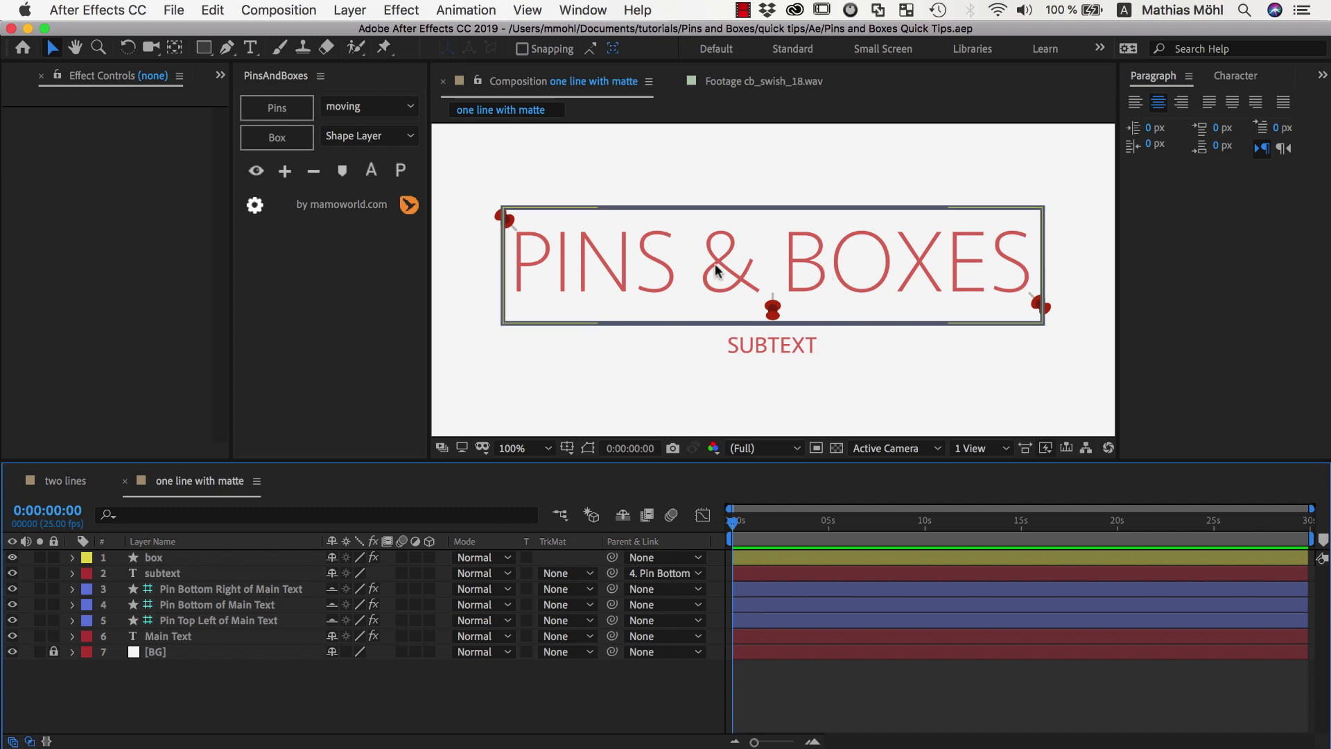
left_click(806, 246)
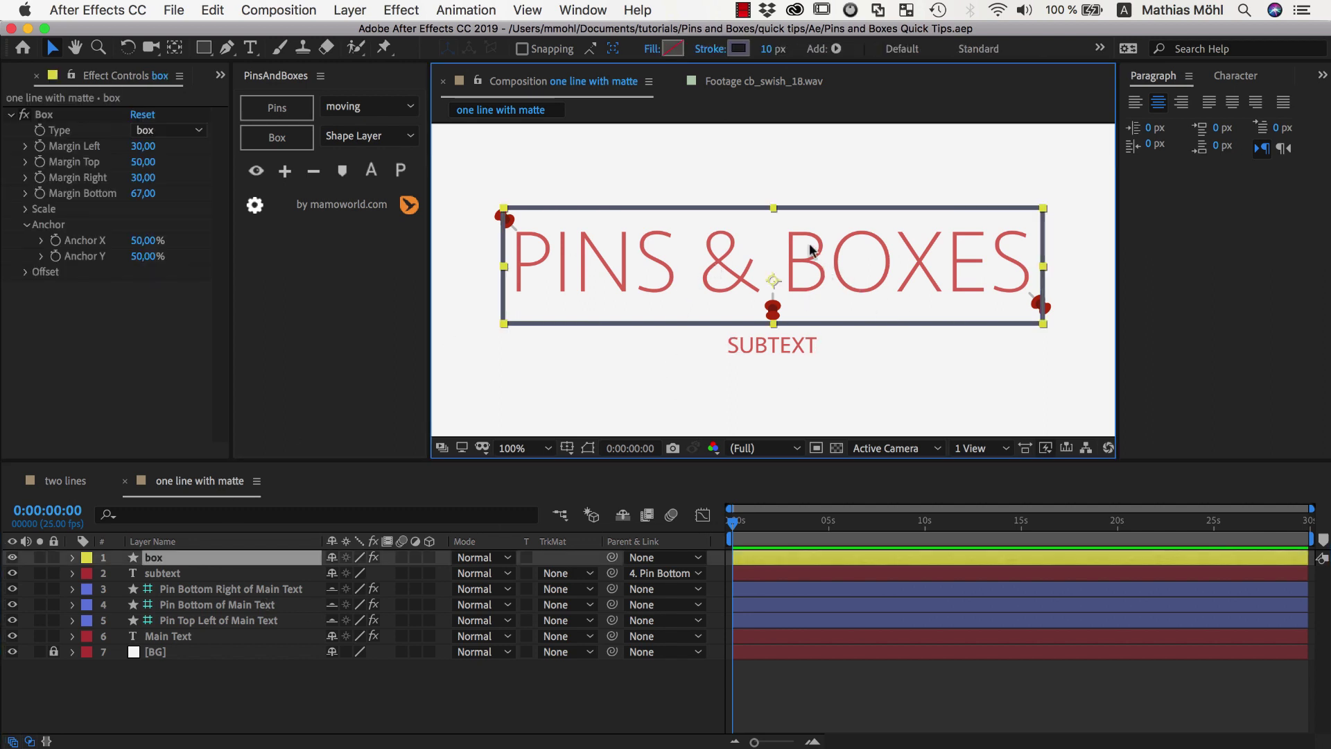
left_click(781, 347)
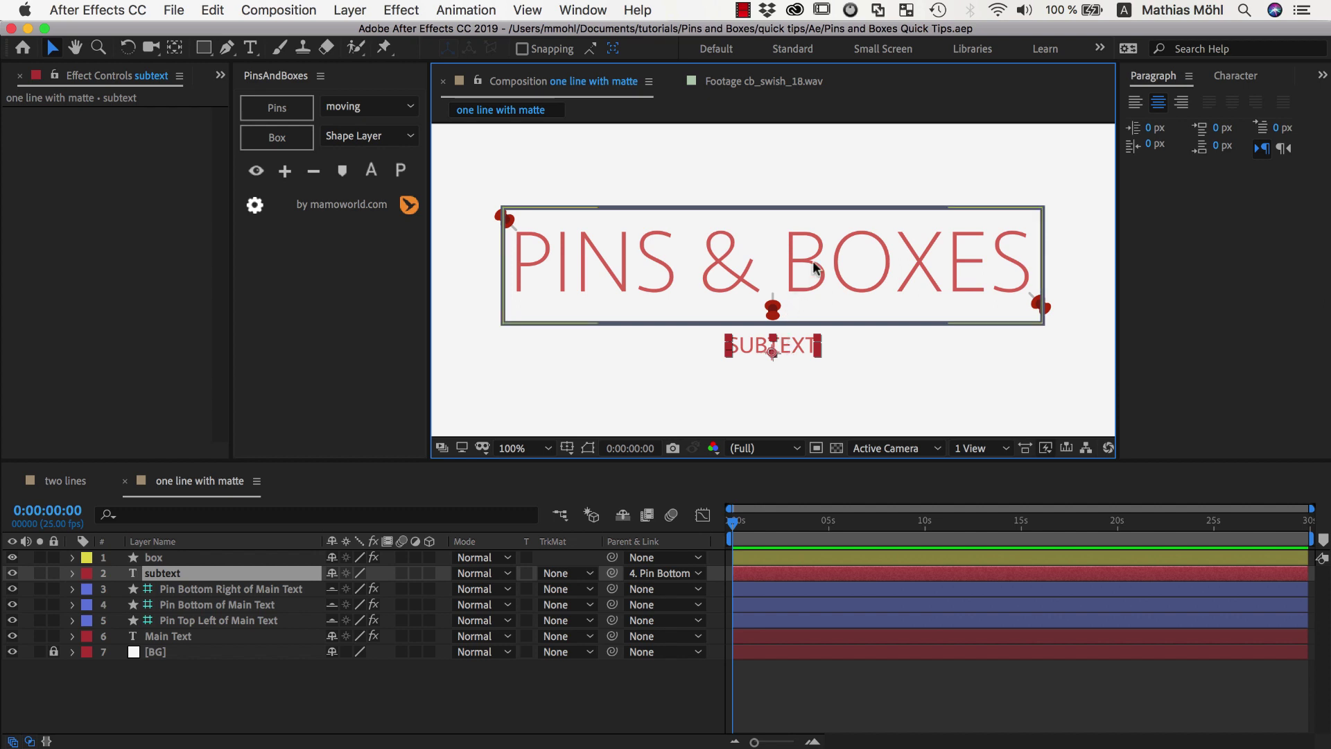
left_click(723, 248)
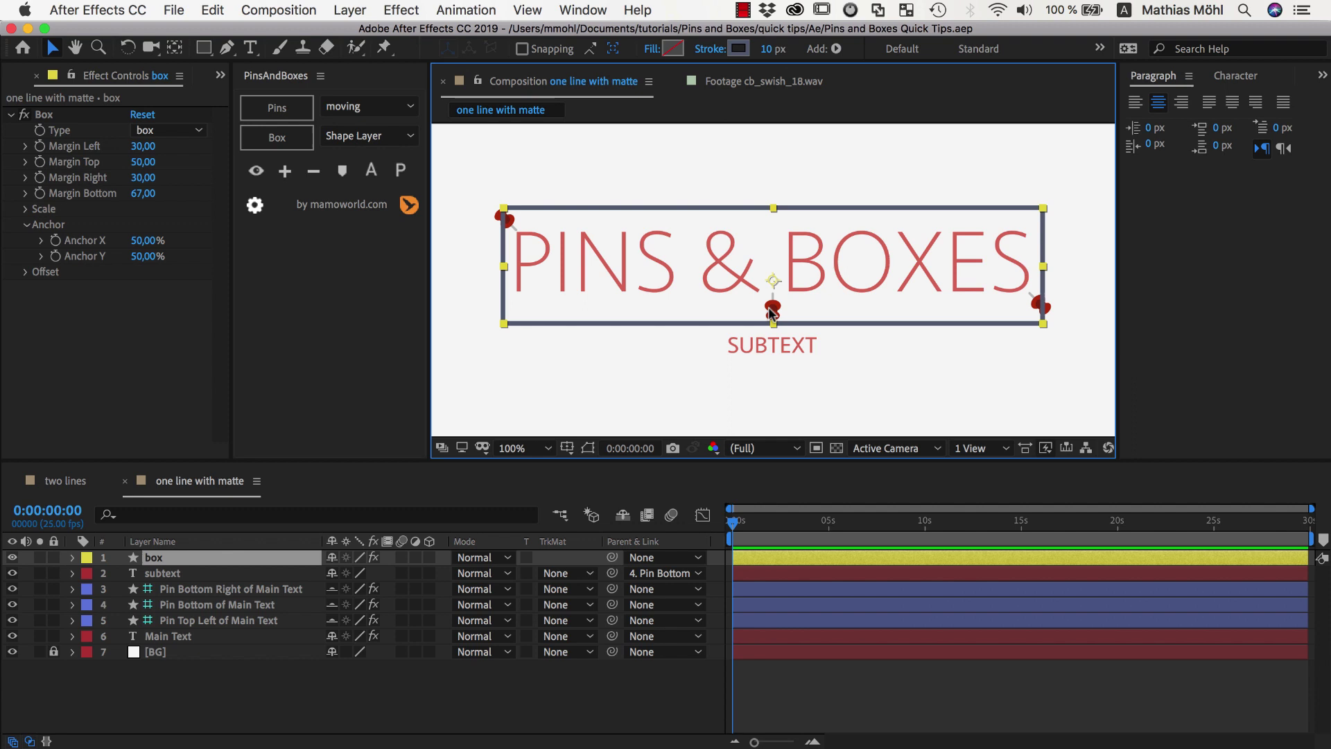
left_click(774, 345)
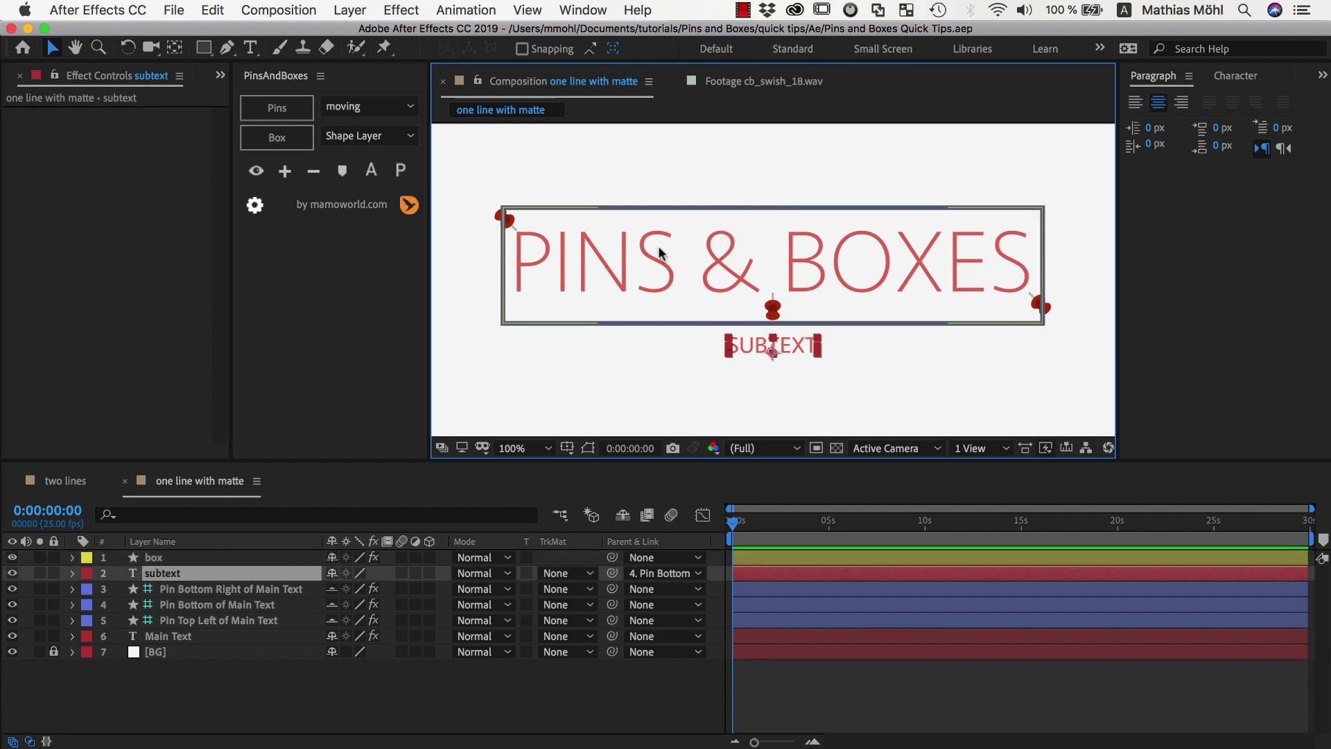
left_click(156, 558)
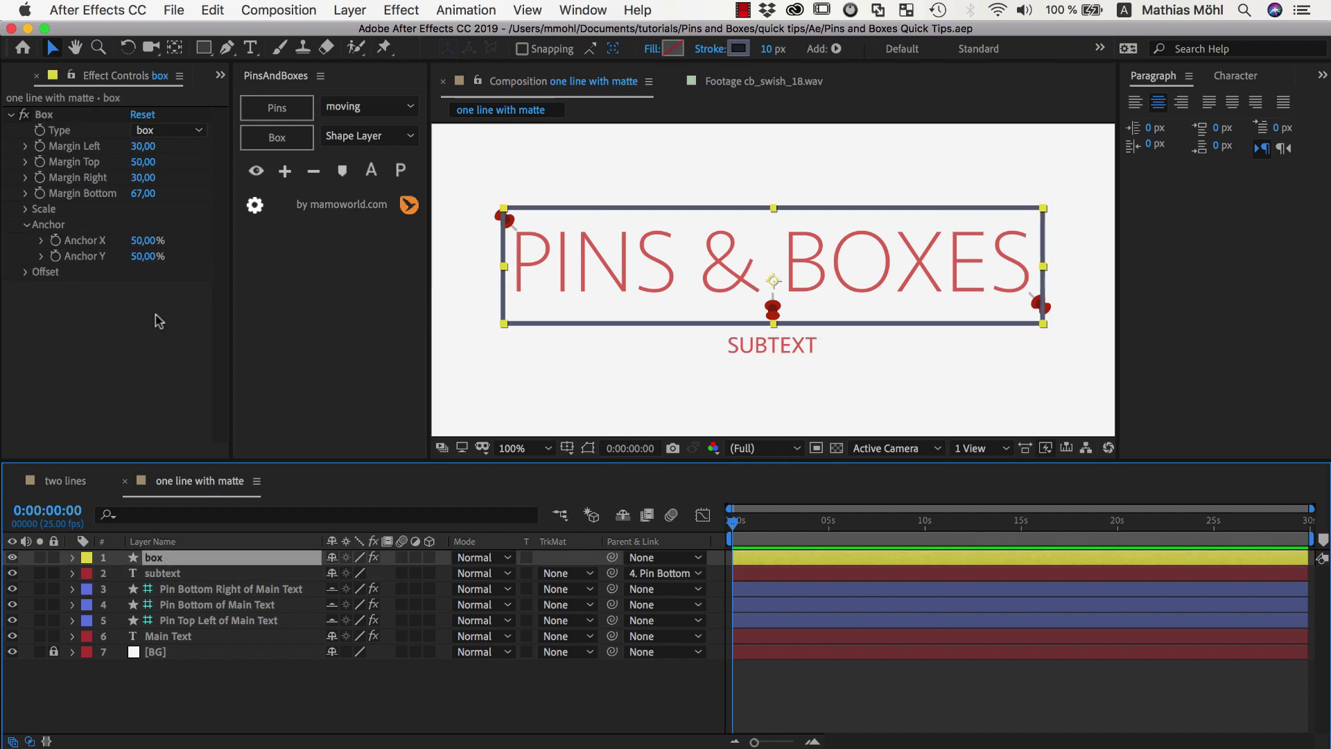
Turn the box into a horizontal line positioned above PINS & BOXES
left_click(165, 133)
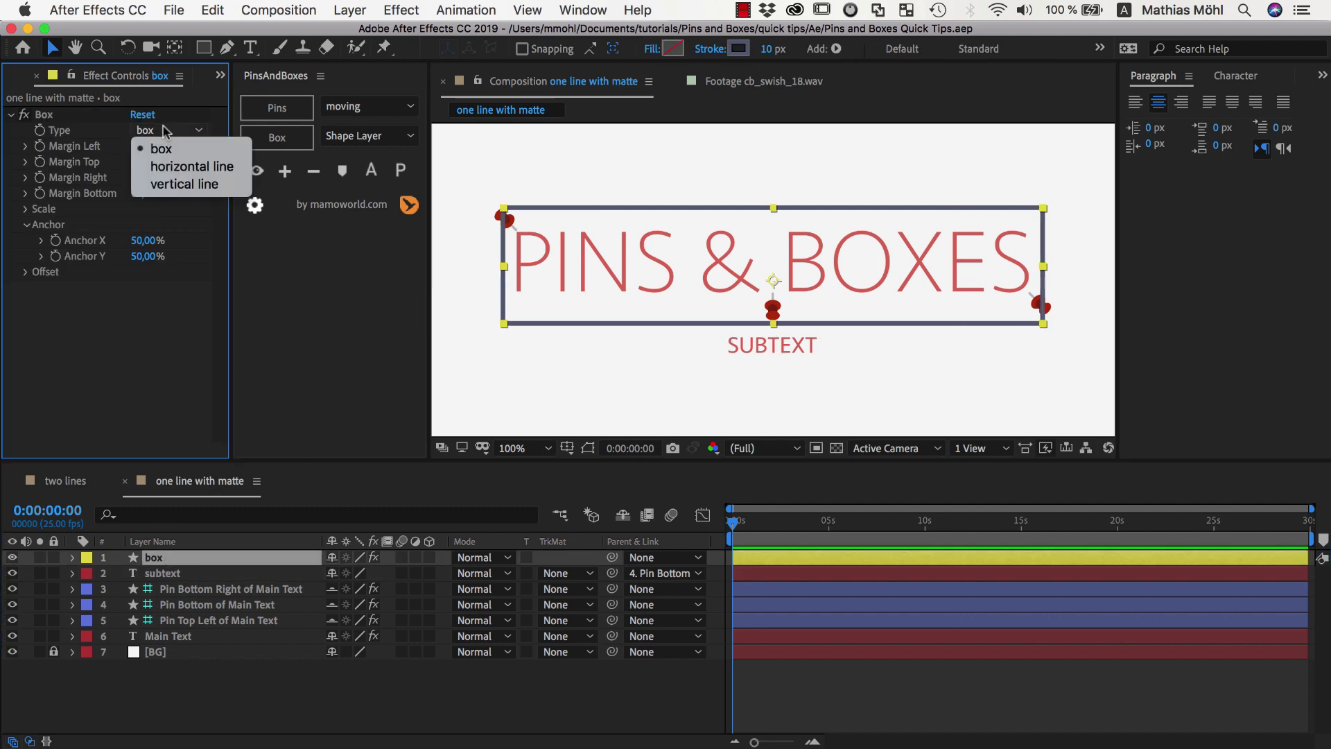
left_click(174, 165)
left_click_drag(154, 260, 56, 257)
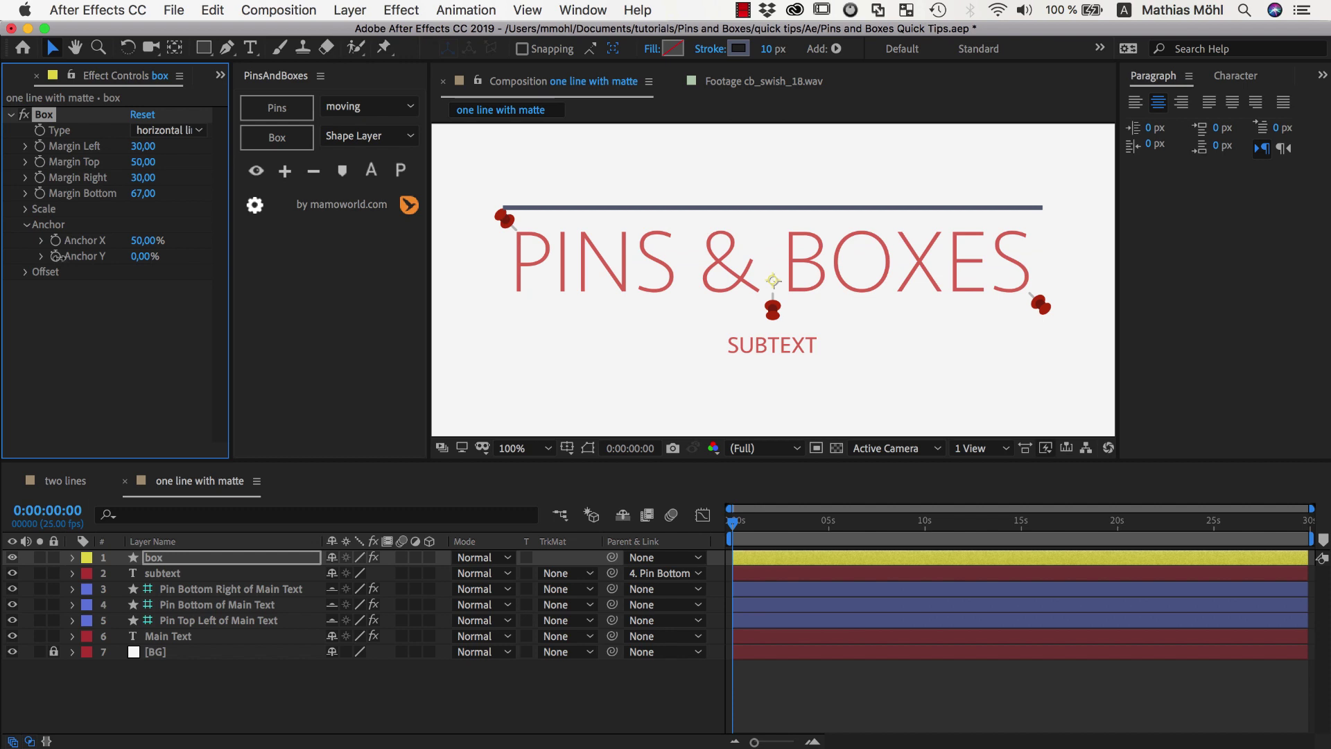
Duplicate the line layer and set the copy's Anchor Y to 100% so it sits below the title
left_click(156, 558)
key("ctrl+d")
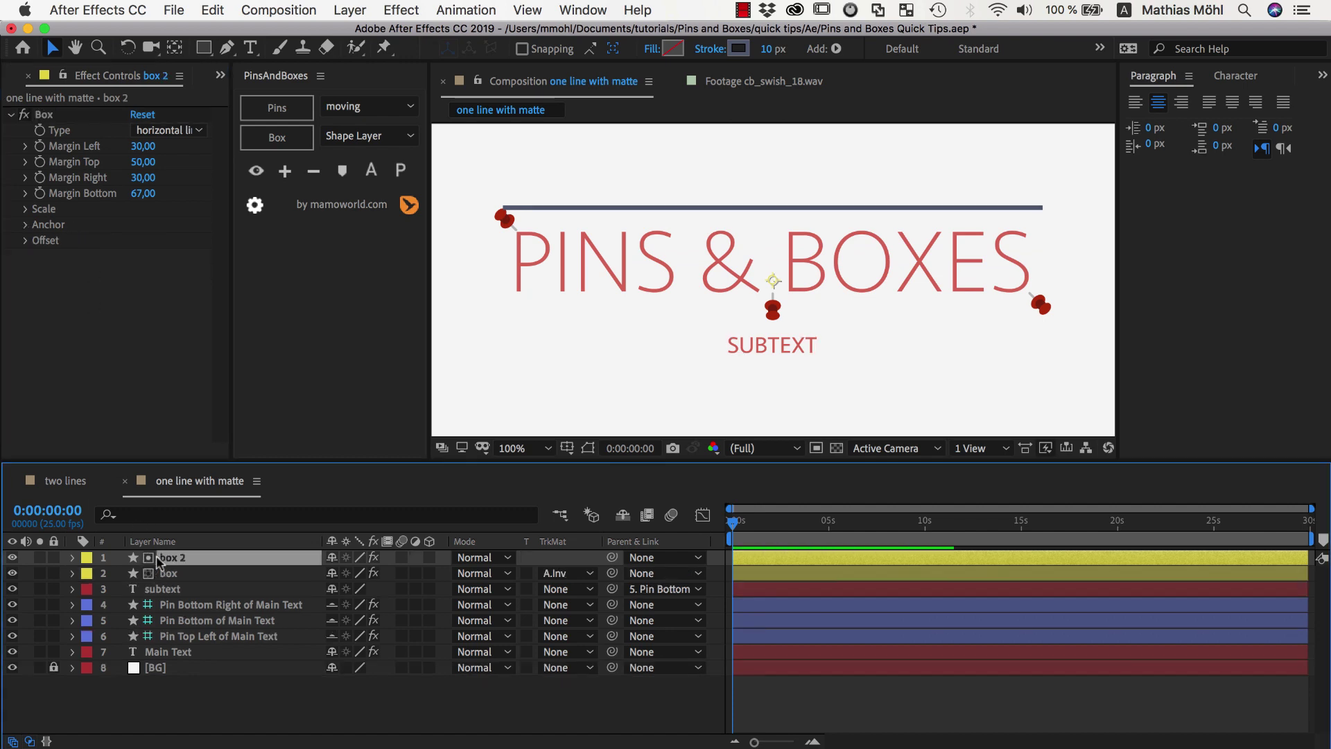
left_click(26, 224)
left_click(143, 256)
type("100")
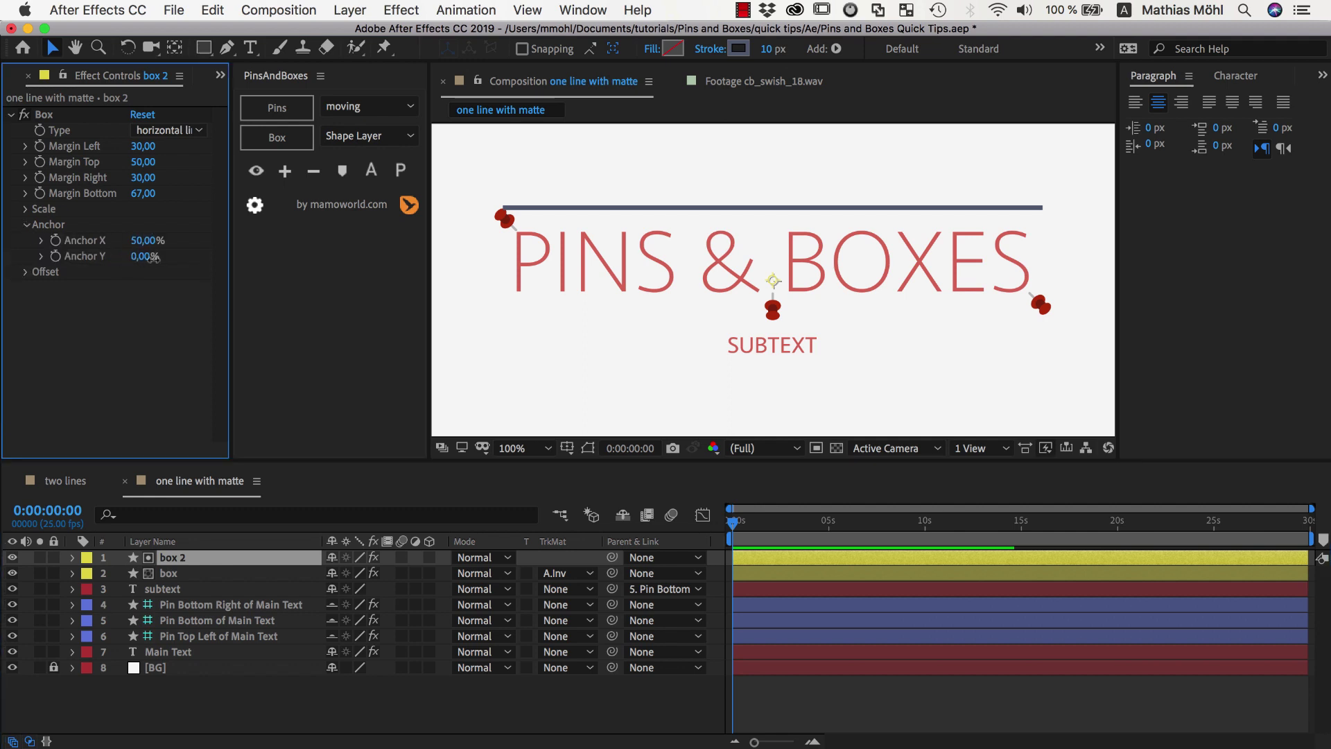
key("Return")
left_click(526, 352)
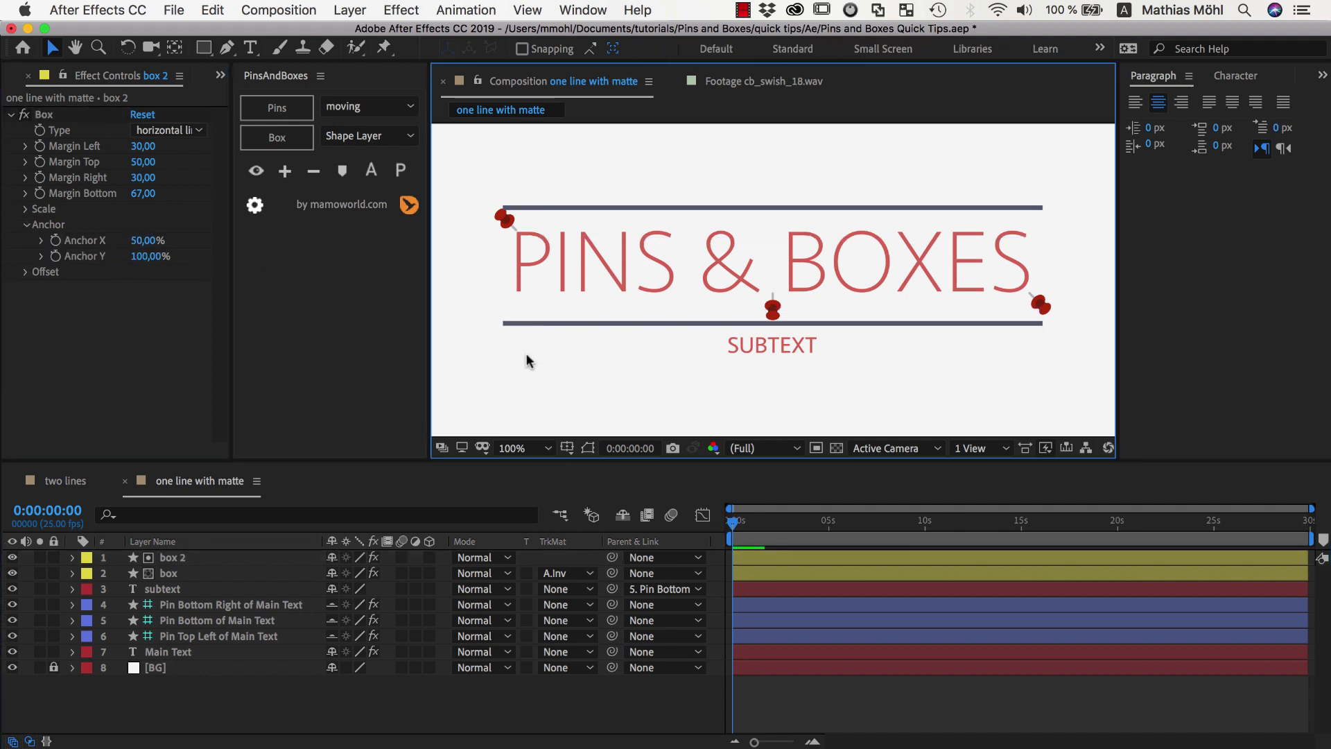
Move SUBTEXT up onto the lower line and select the subtext layer
left_click(754, 346)
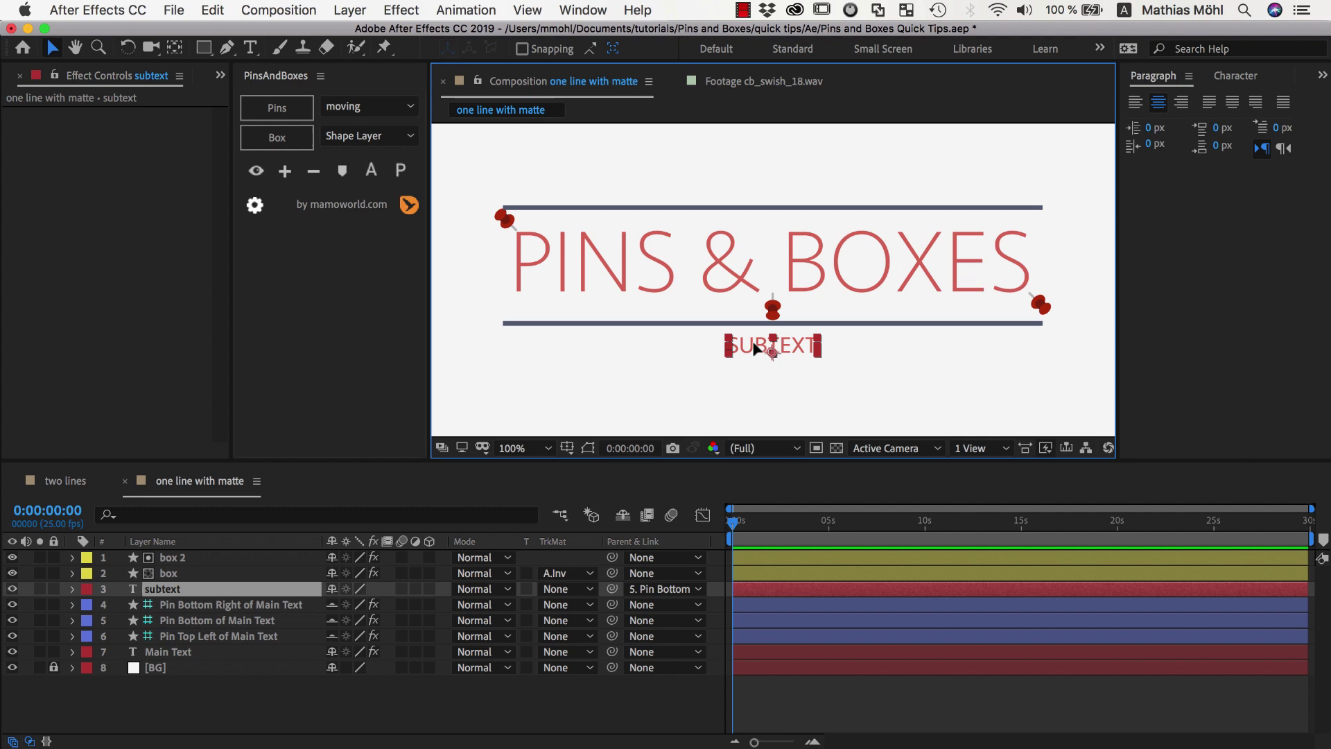
left_click_drag(753, 343, 754, 324)
left_click(772, 352)
left_click(732, 321)
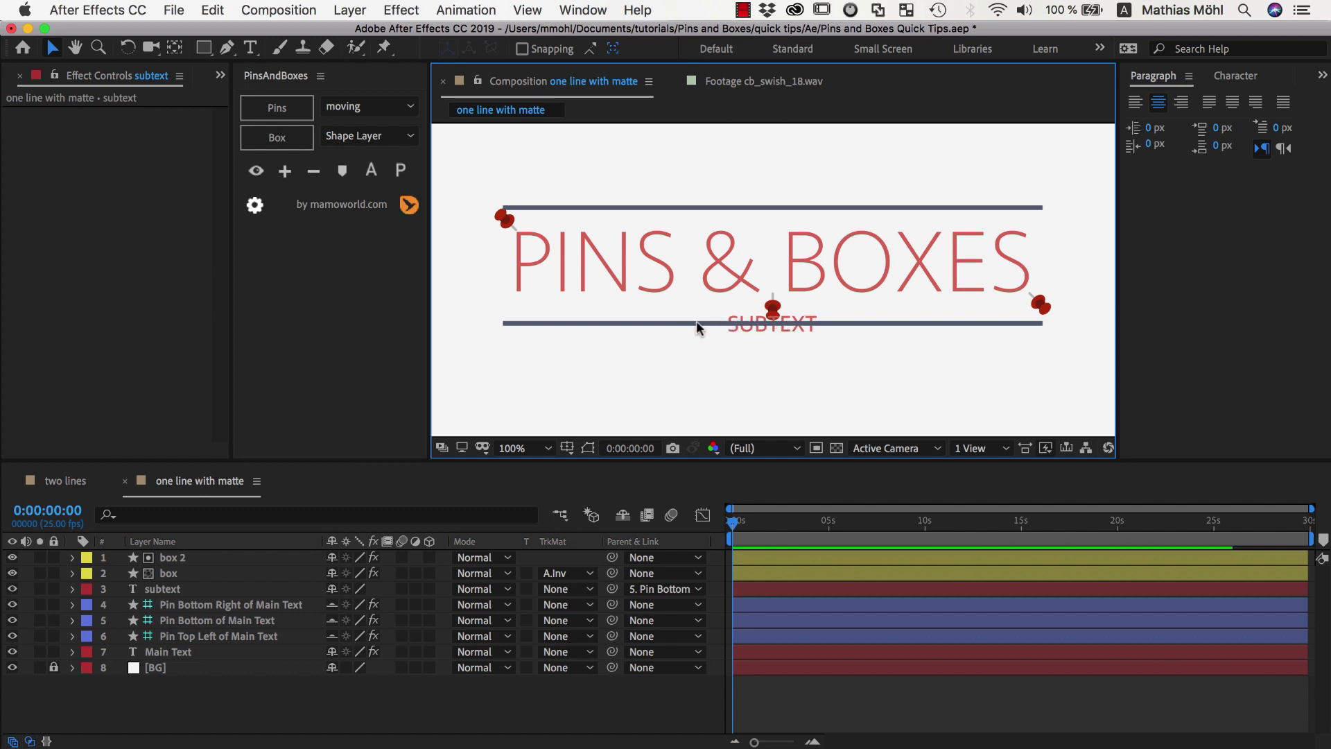
left_click(754, 322)
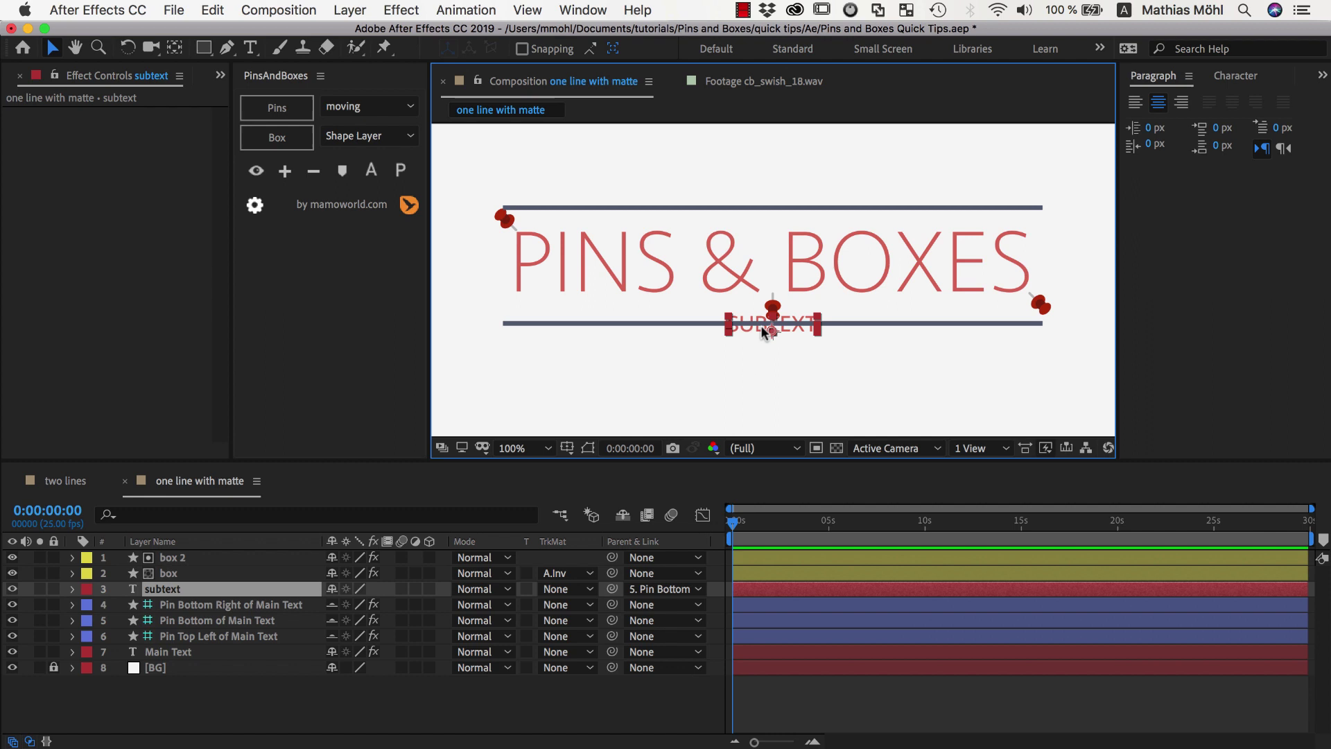
Add top-left and bottom-right pins around SUBTEXT
left_click(279, 109)
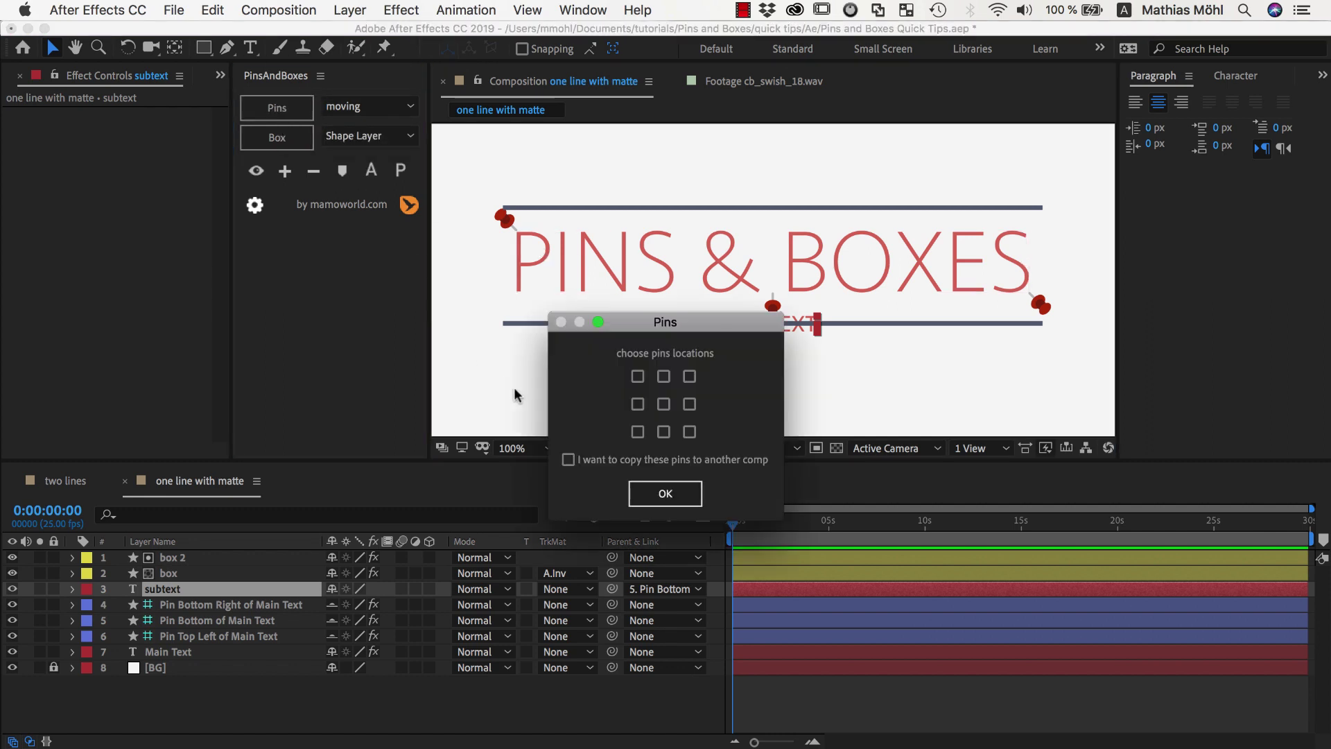
left_click(638, 375)
left_click(679, 498)
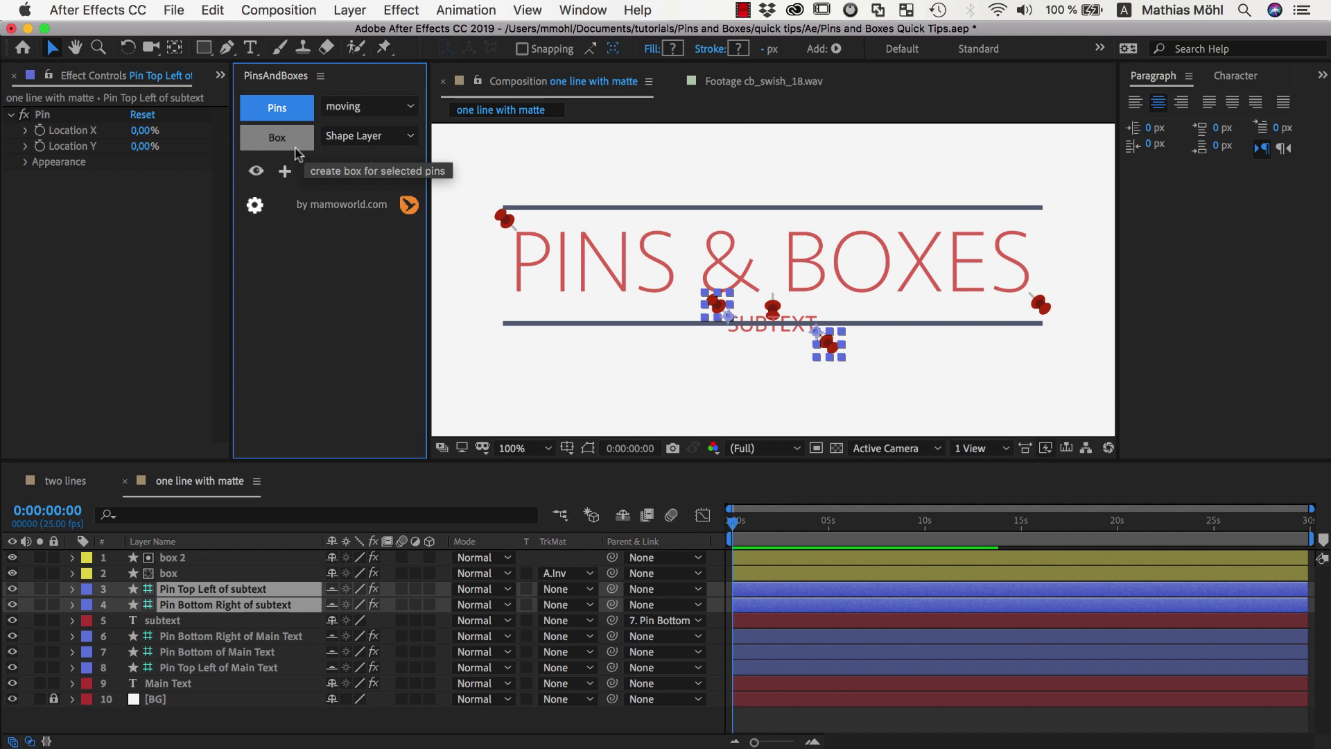
Create a solid Box layer spanning the subtext pins, then select box 2
left_click(341, 140)
left_click(339, 195)
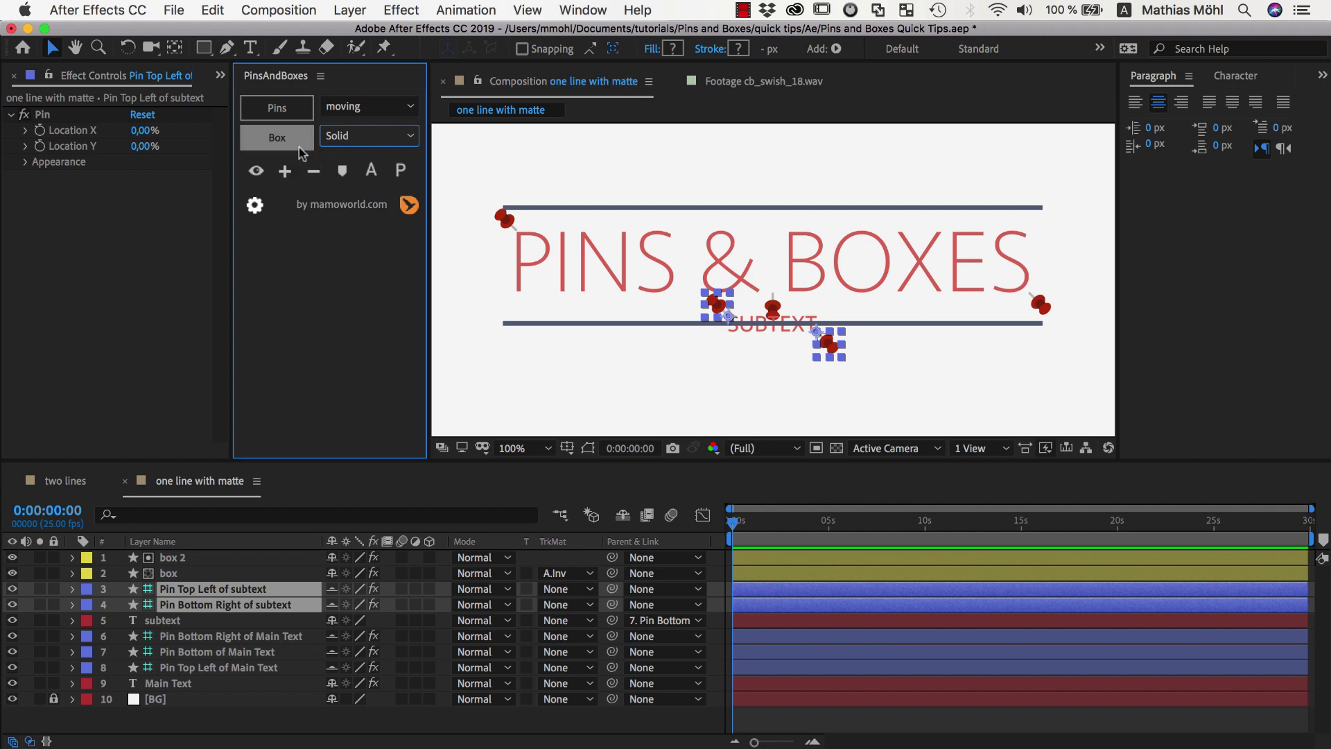
left_click(297, 147)
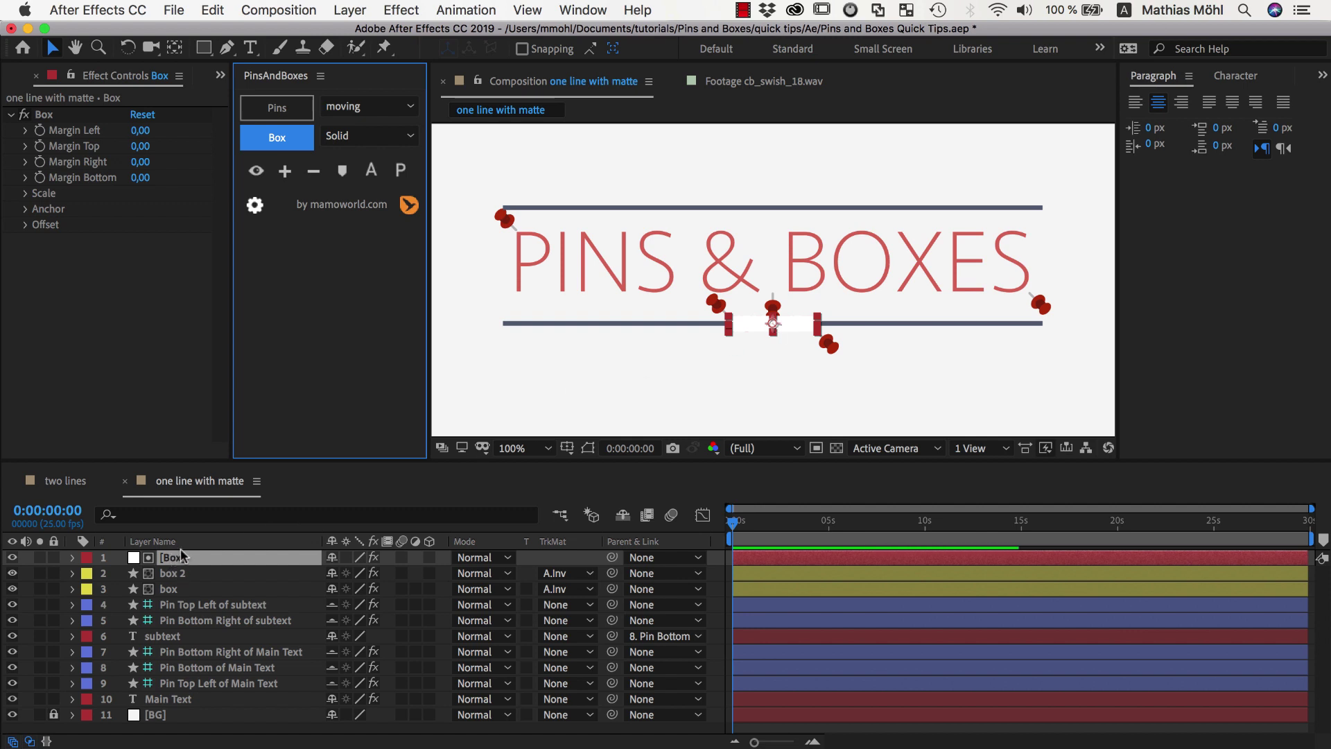
left_click(178, 575)
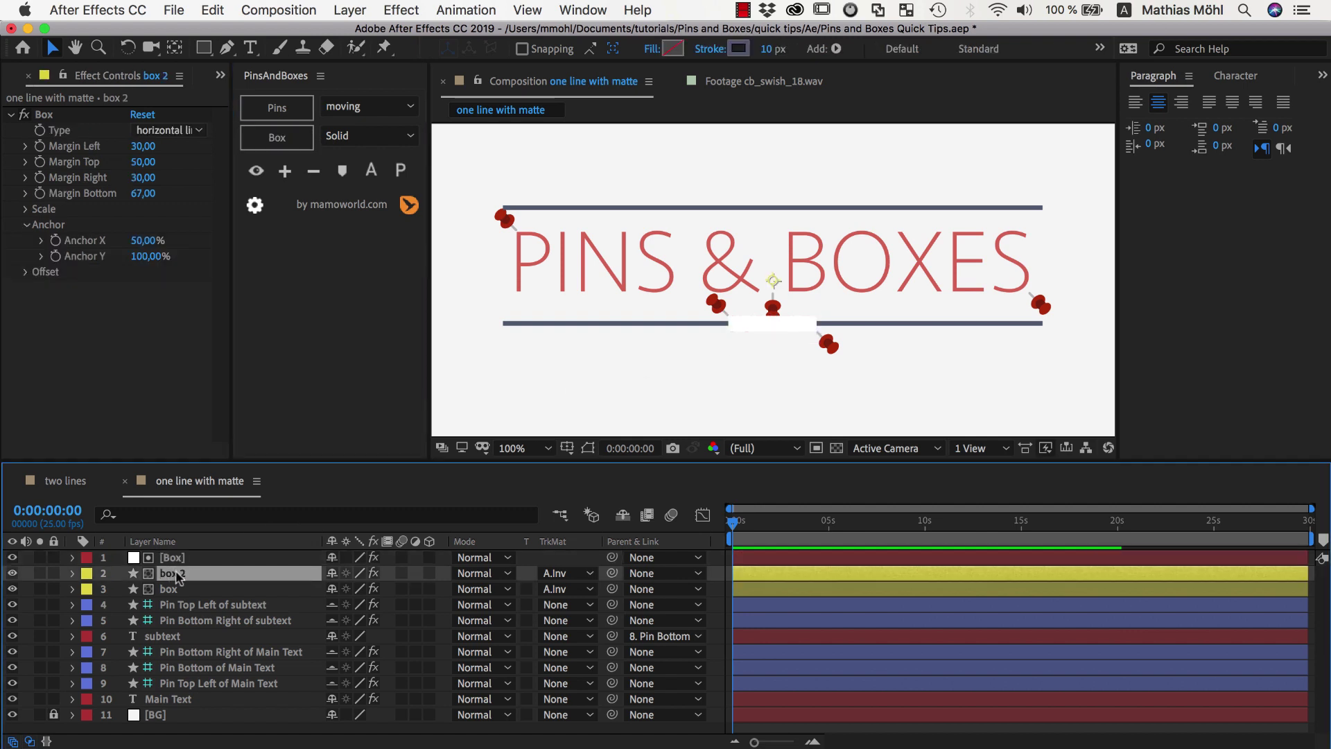
Rename the box 2 layer to 'line bottom'
left_click(13, 574)
left_click(13, 573)
left_click(13, 573)
left_click(13, 573)
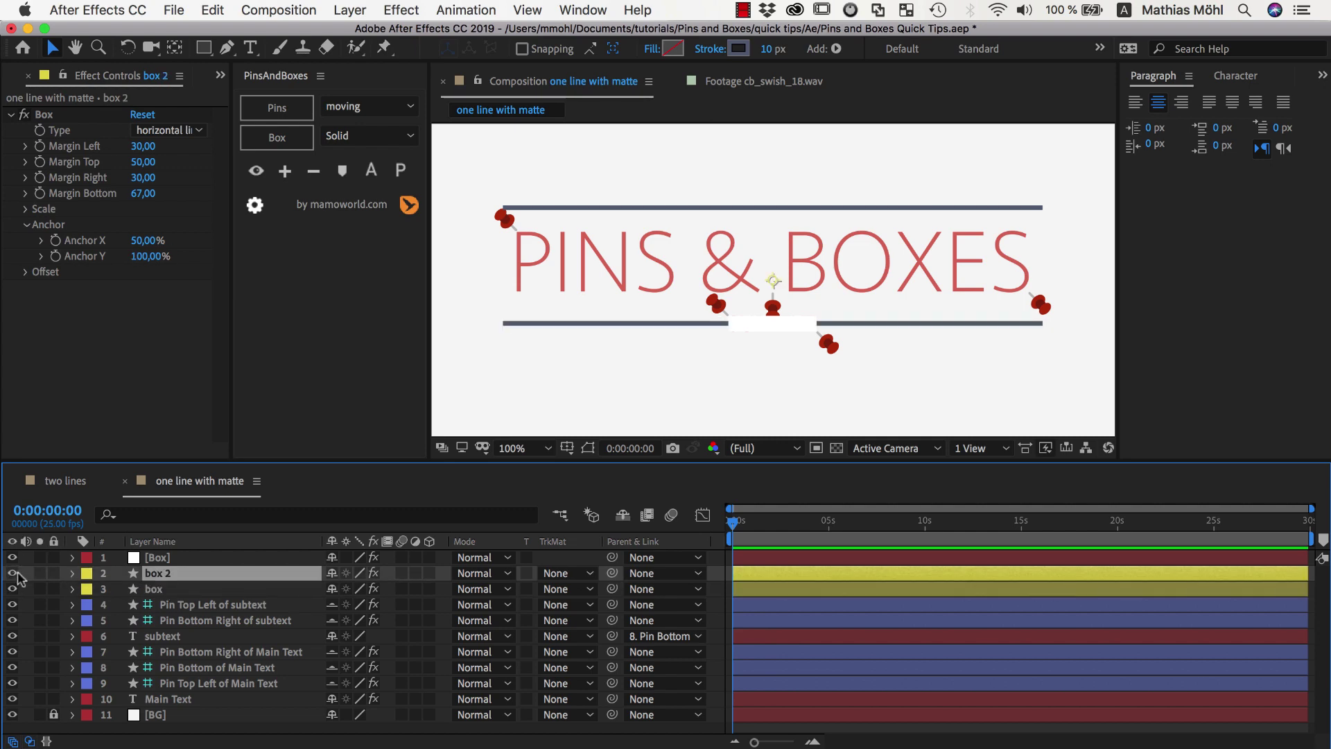
key("Return")
key("BackSpace")
type("line bottom")
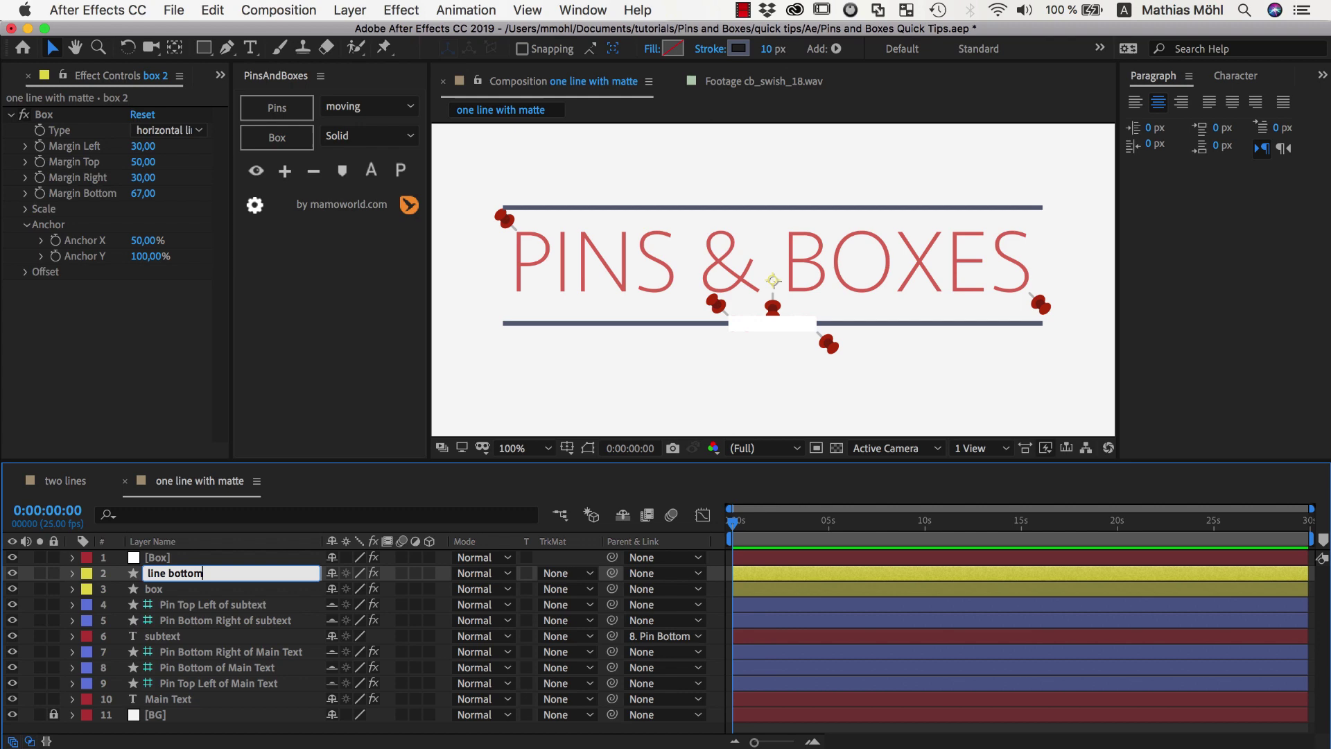
key("Return")
Rename the box layer to 'line top' and reselect line bottom
key("ctrl+Down")
key("Return")
type("line top")
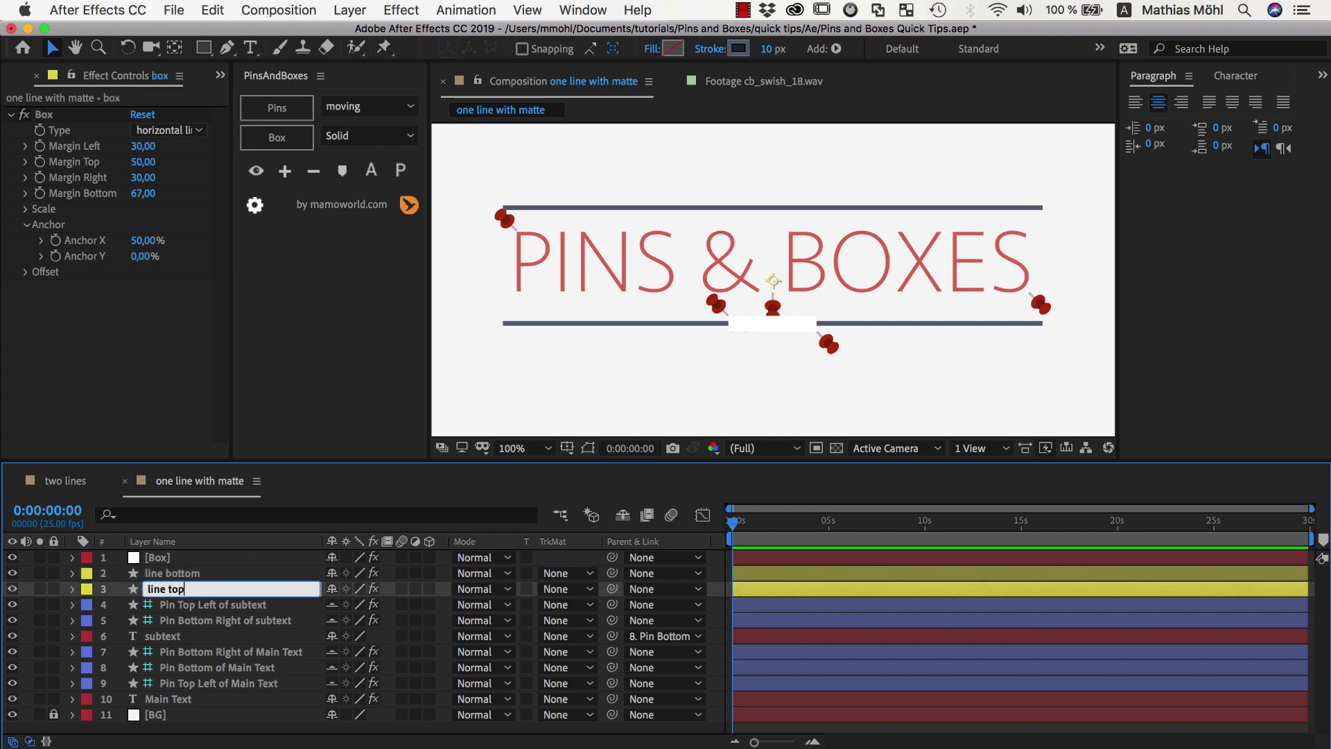
left_click(170, 574)
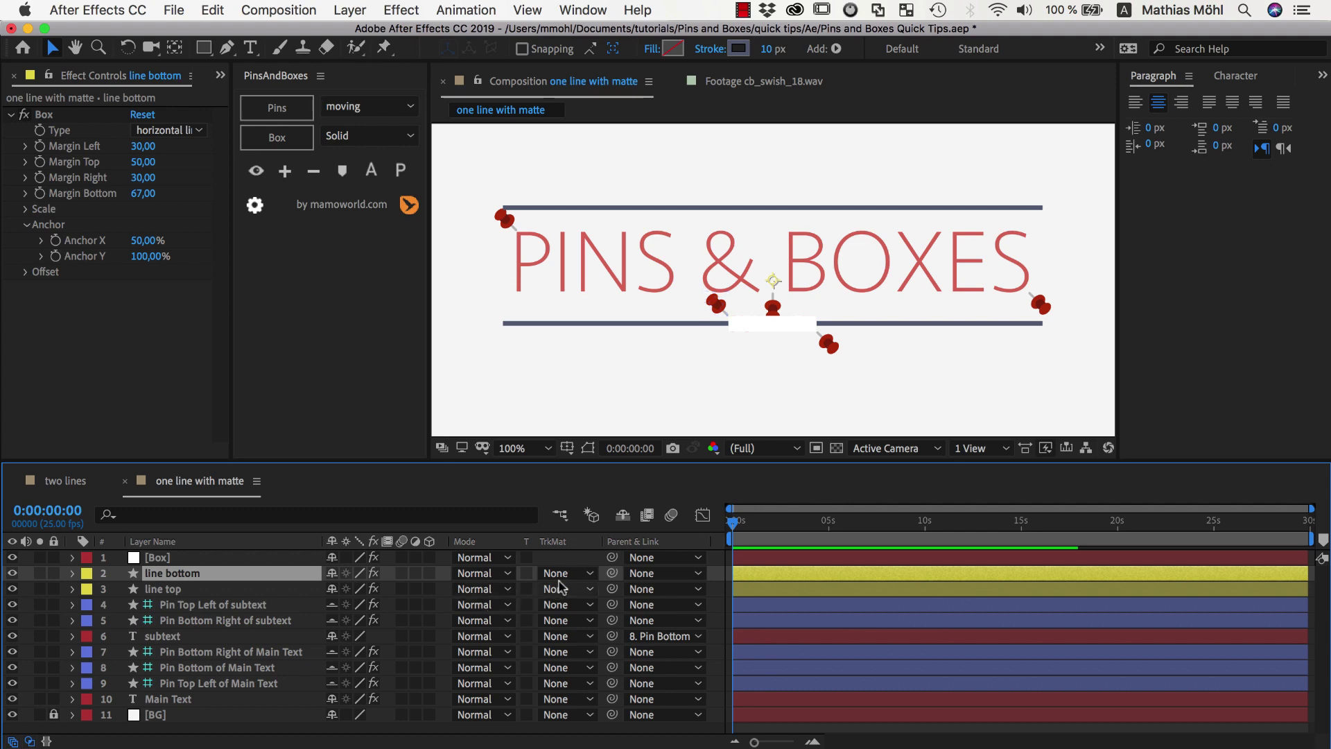
Break line bottom around SUBTEXT with an inverted Box track matte, 30 margins, and hide guides
left_click(582, 575)
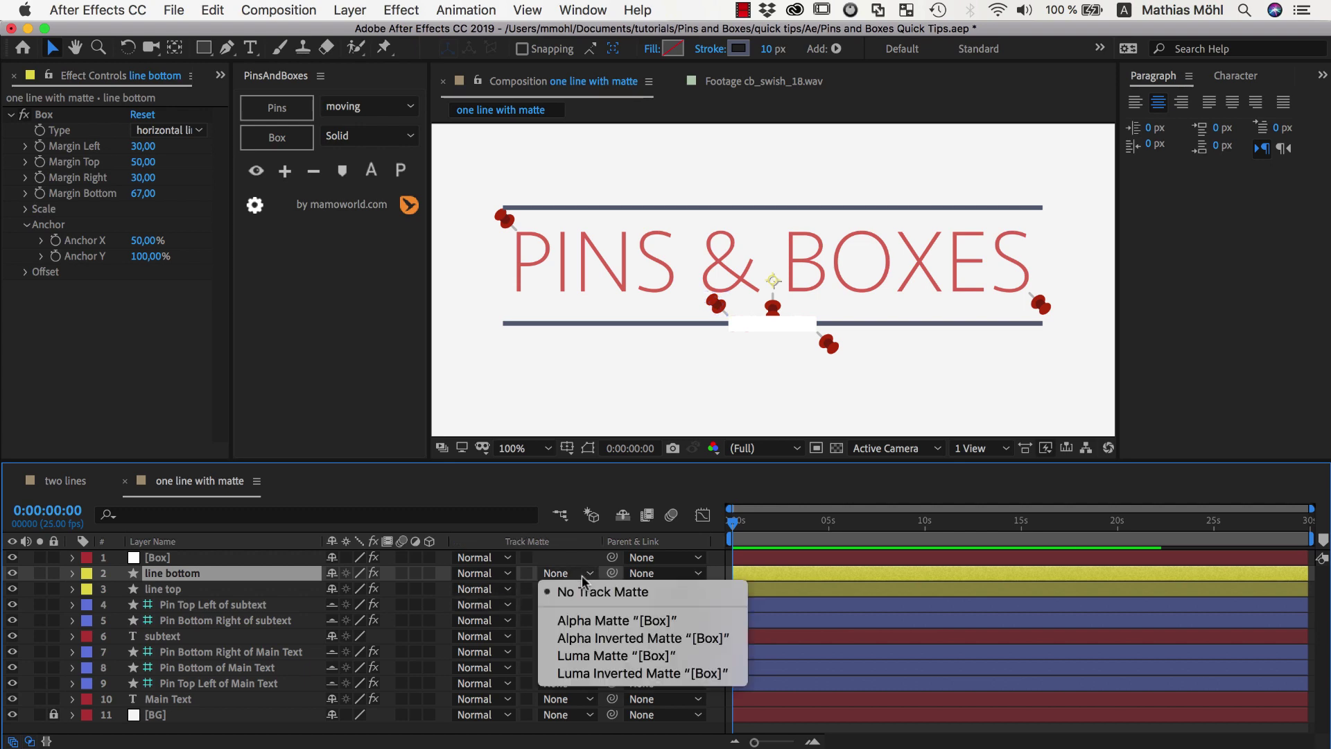
left_click(590, 638)
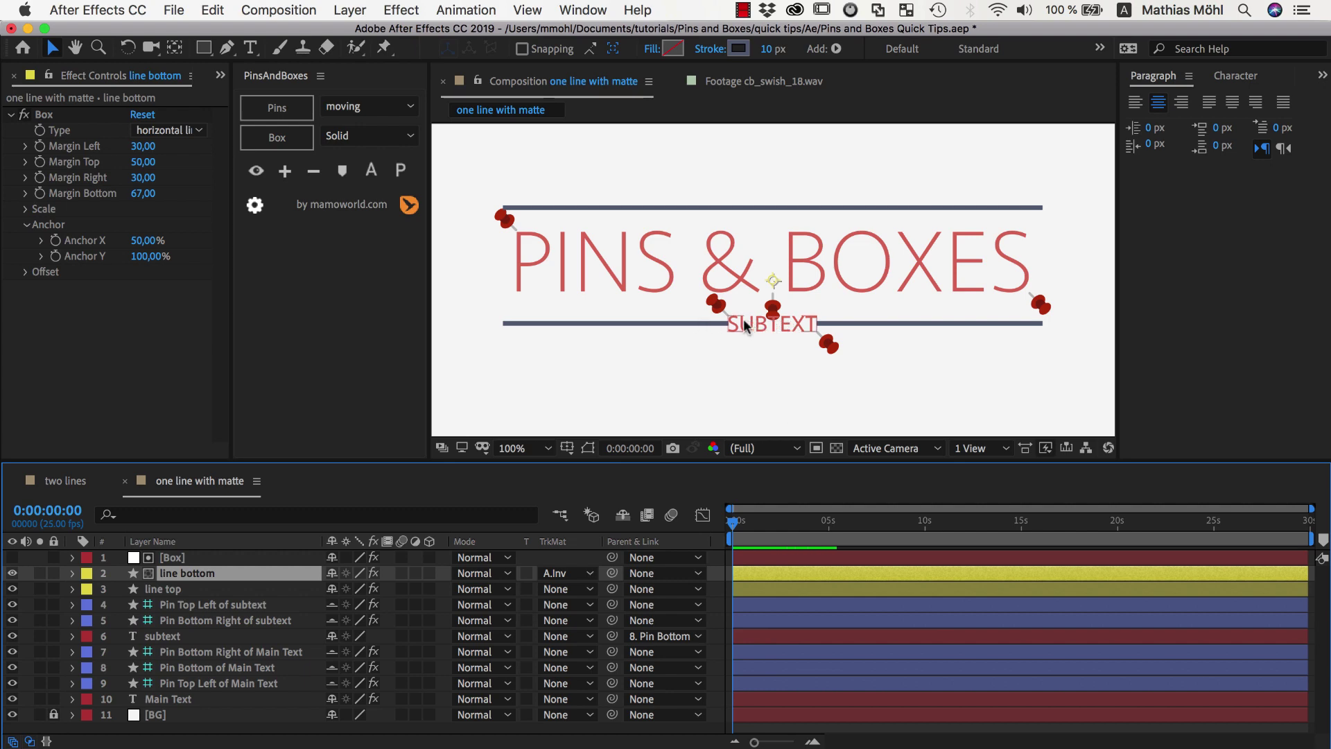
left_click(175, 558)
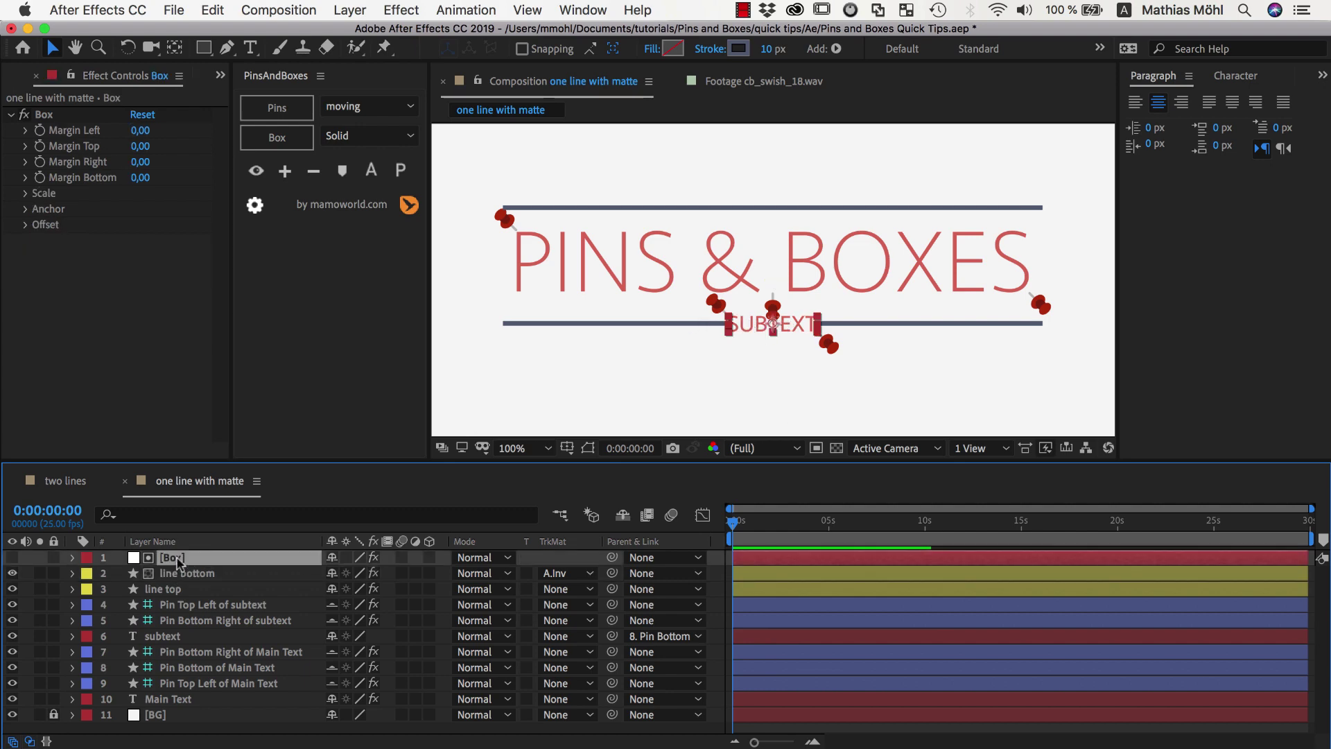
left_click_drag(139, 130, 161, 162)
left_click(894, 368)
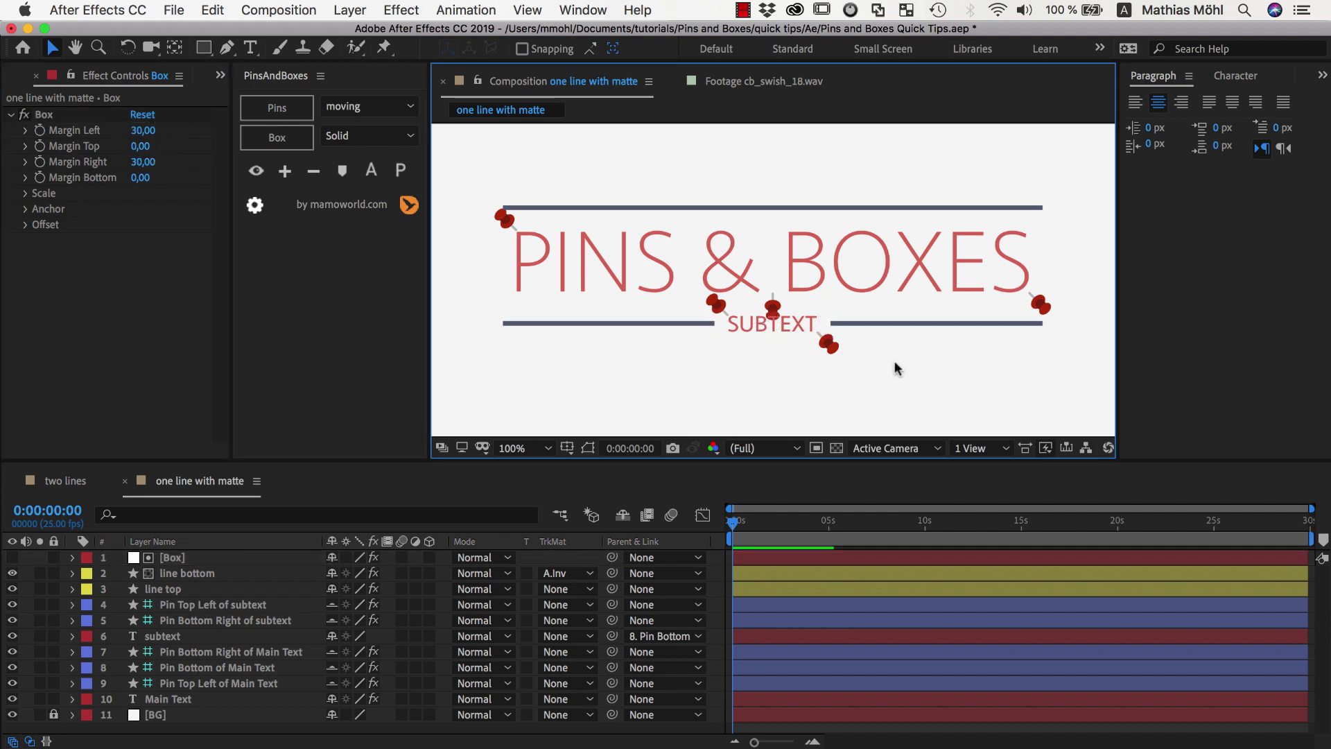
left_click(256, 175)
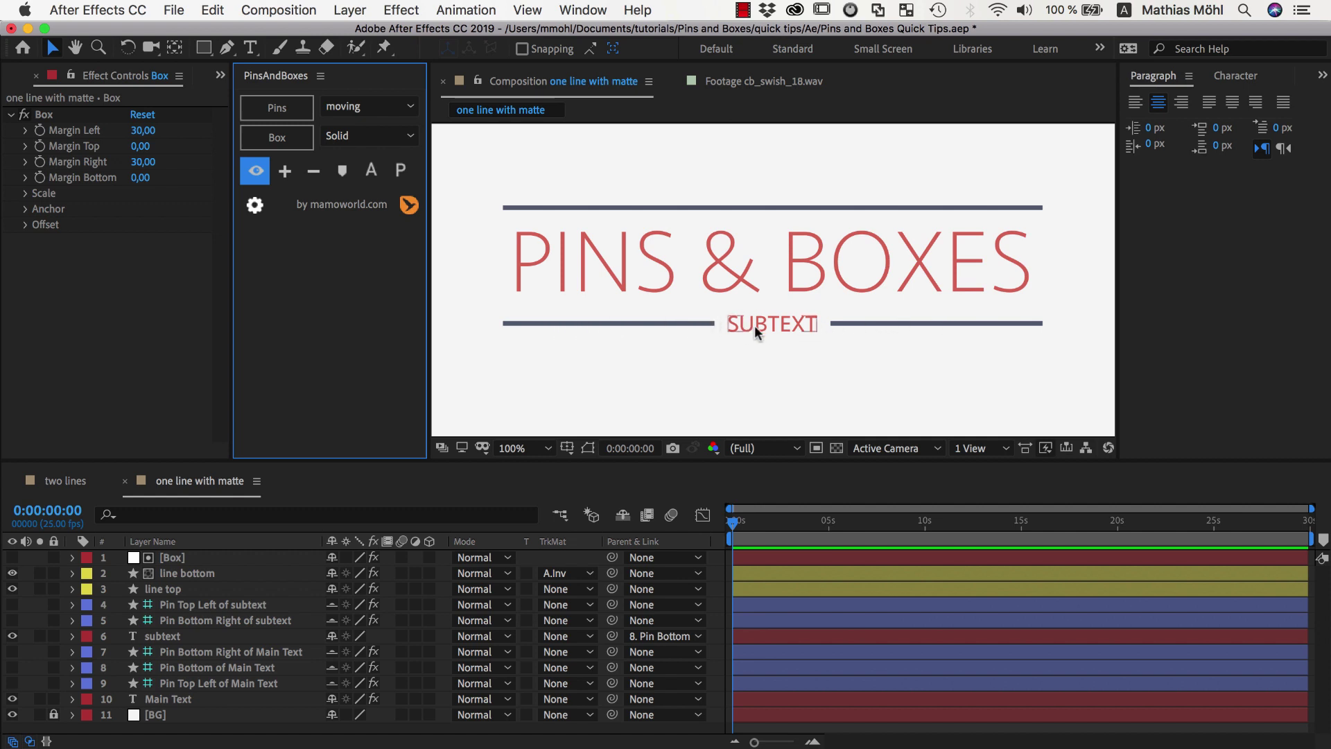
key("period")
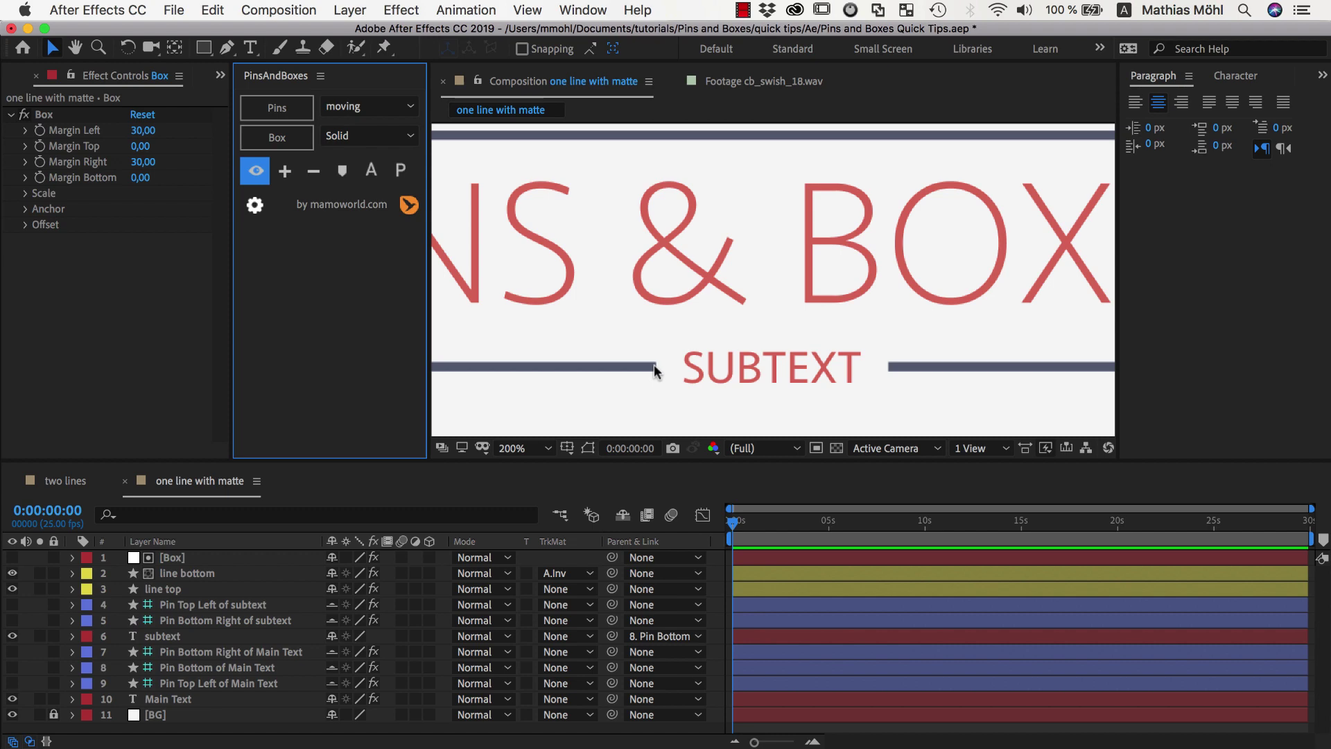
key("comma")
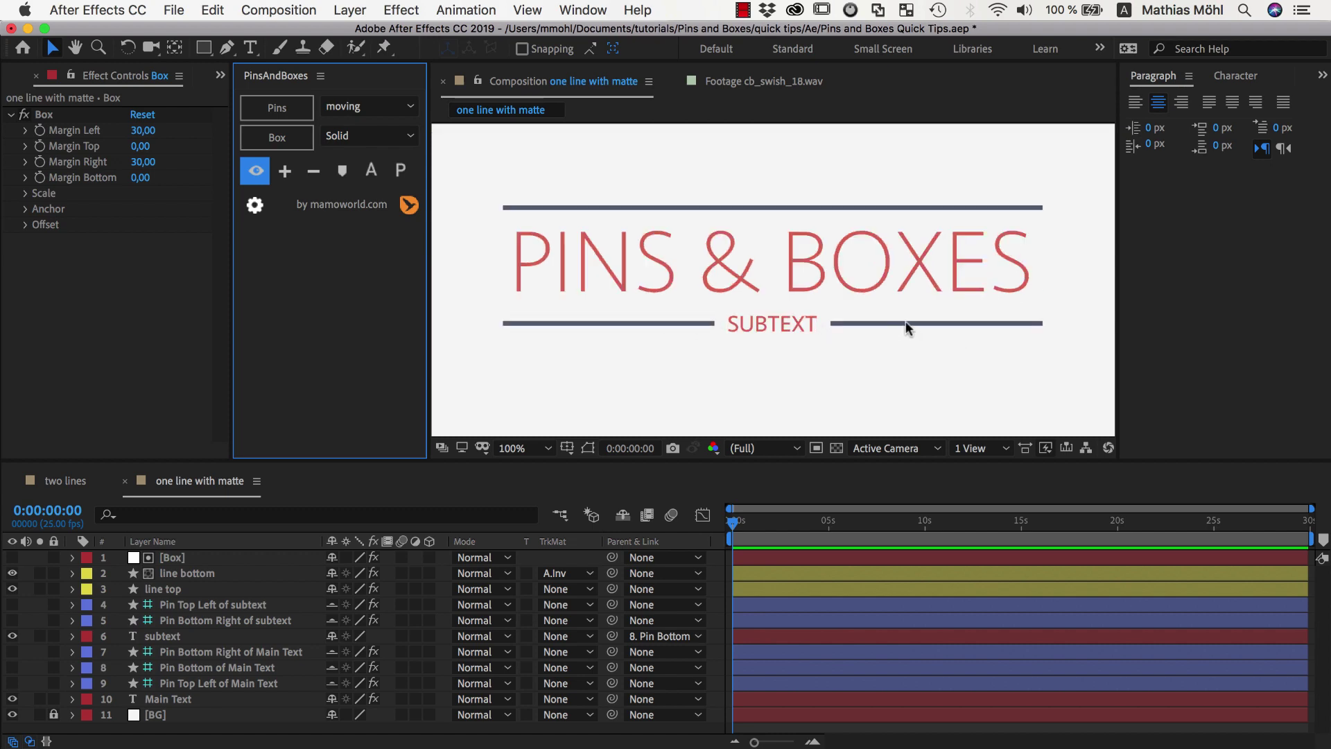
Delete the line bottom and [Box] layers
left_click(192, 578)
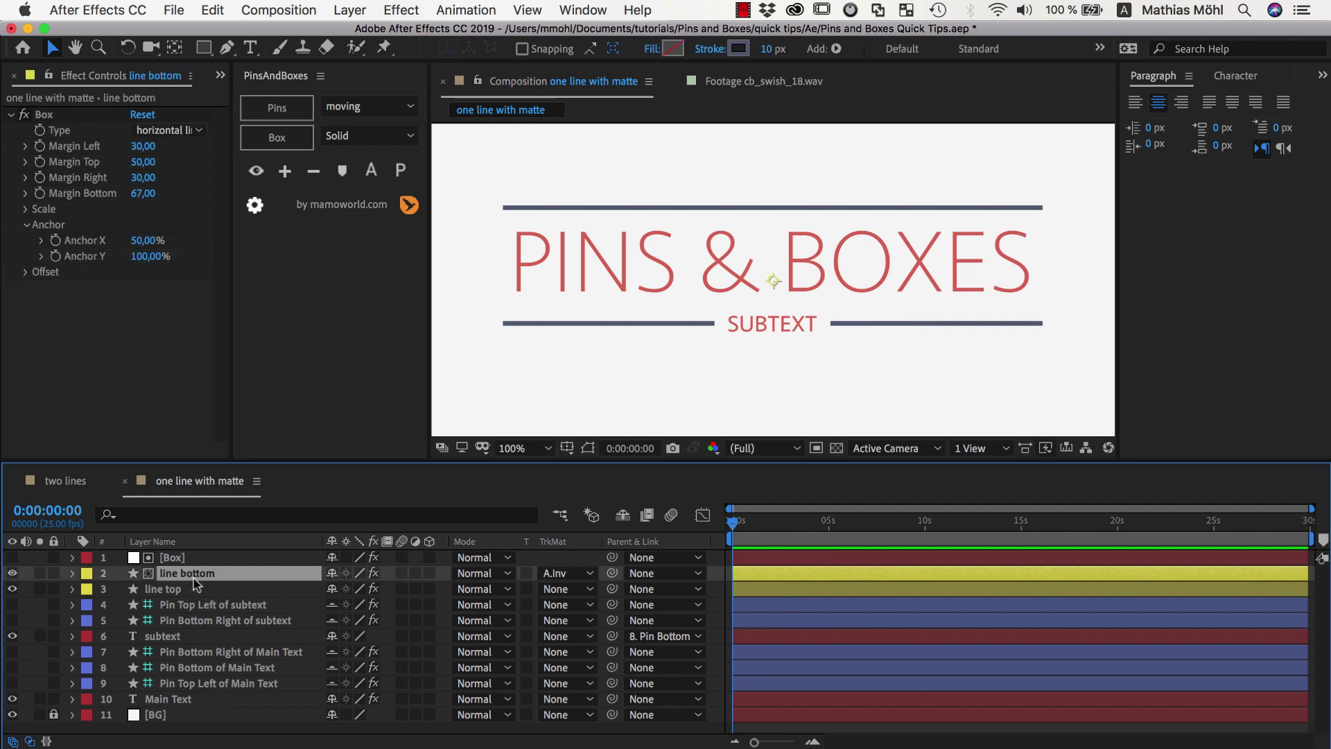
key("Delete")
left_click(164, 559)
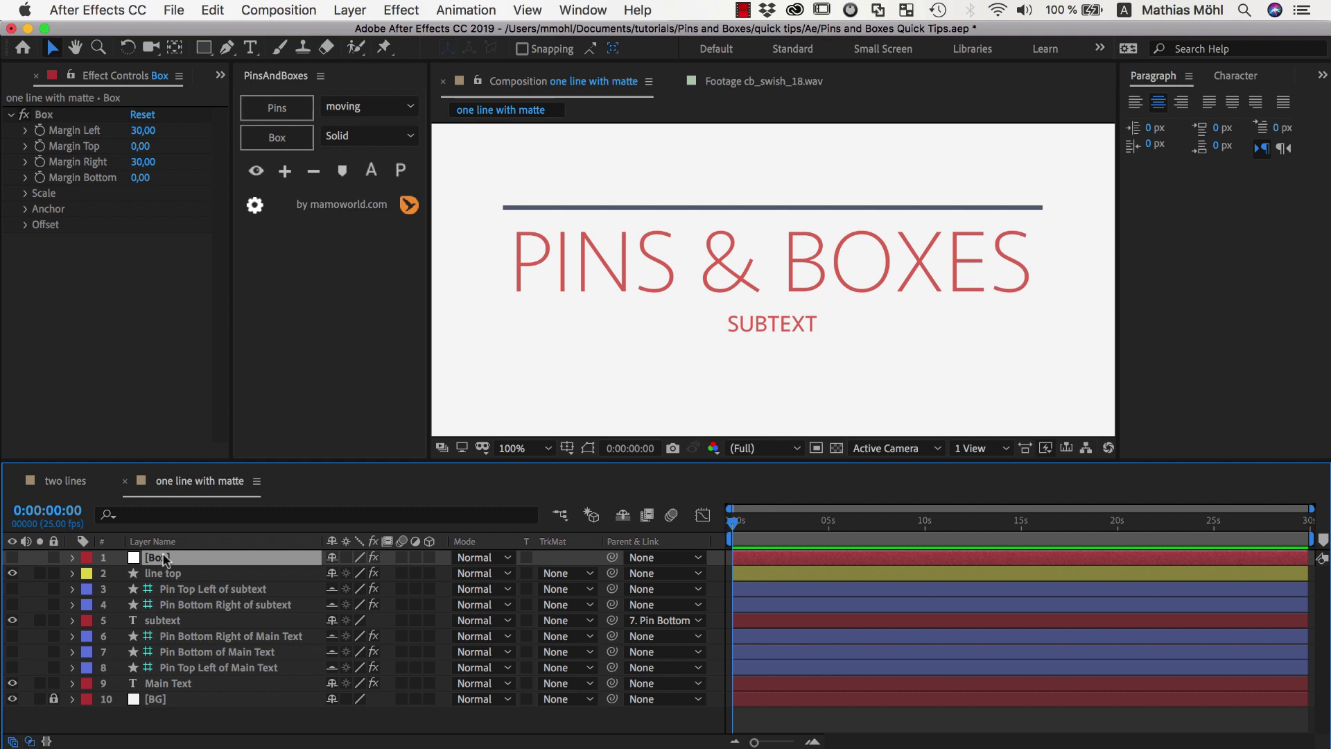
key("Delete")
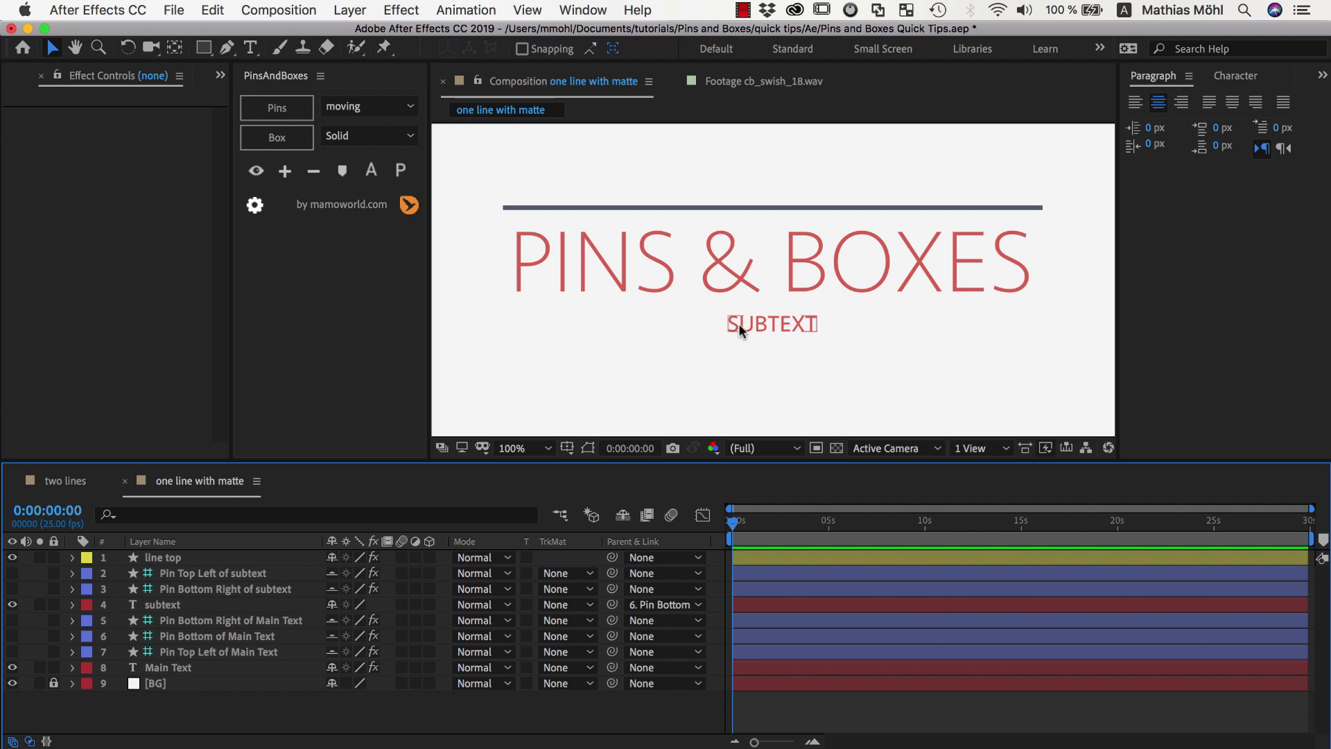
Select Main Text and show the pin and box guides again
left_click(513, 288)
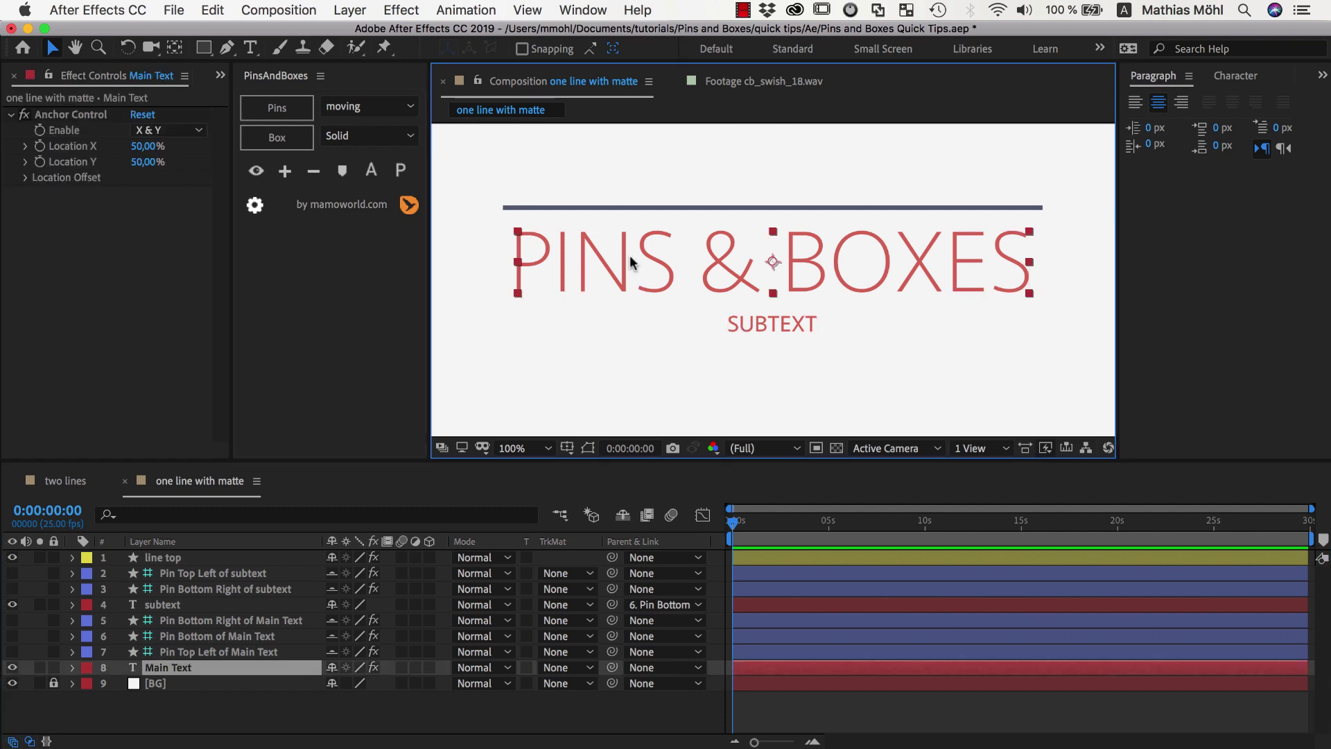
left_click(256, 171)
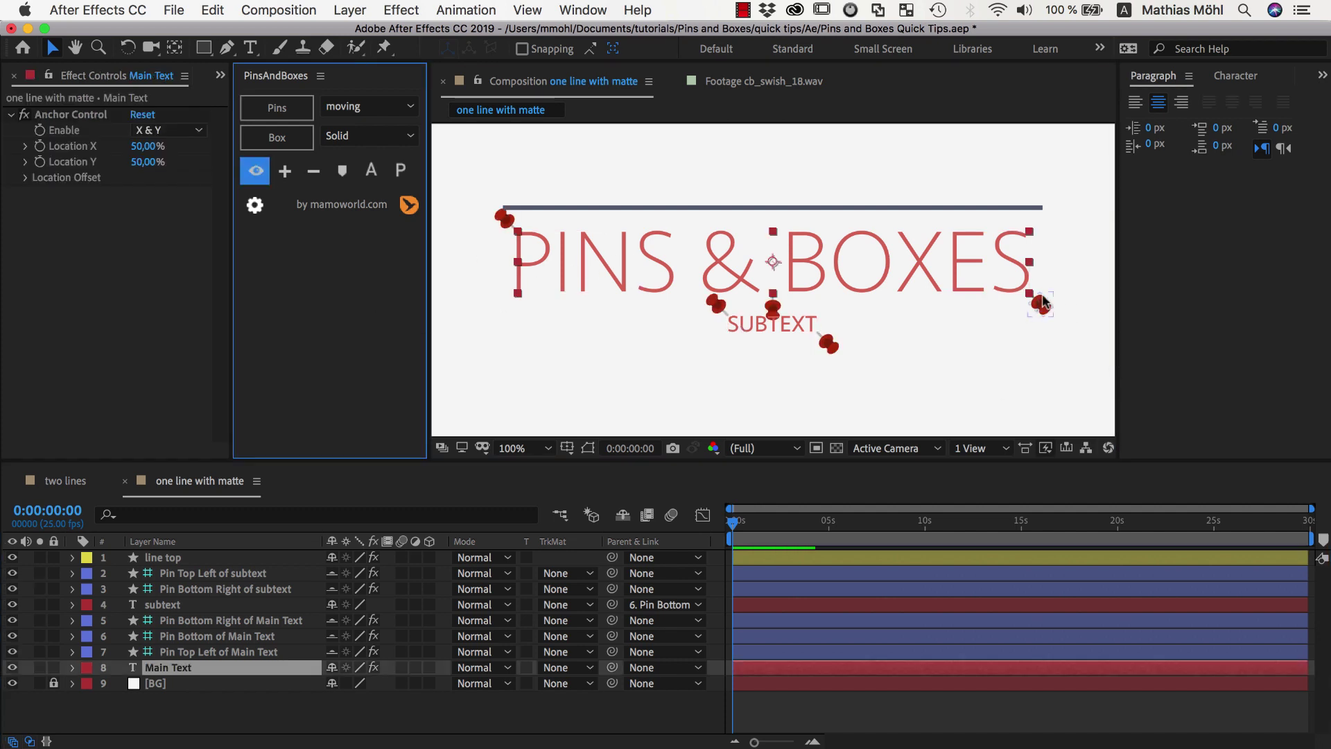
left_click(547, 284)
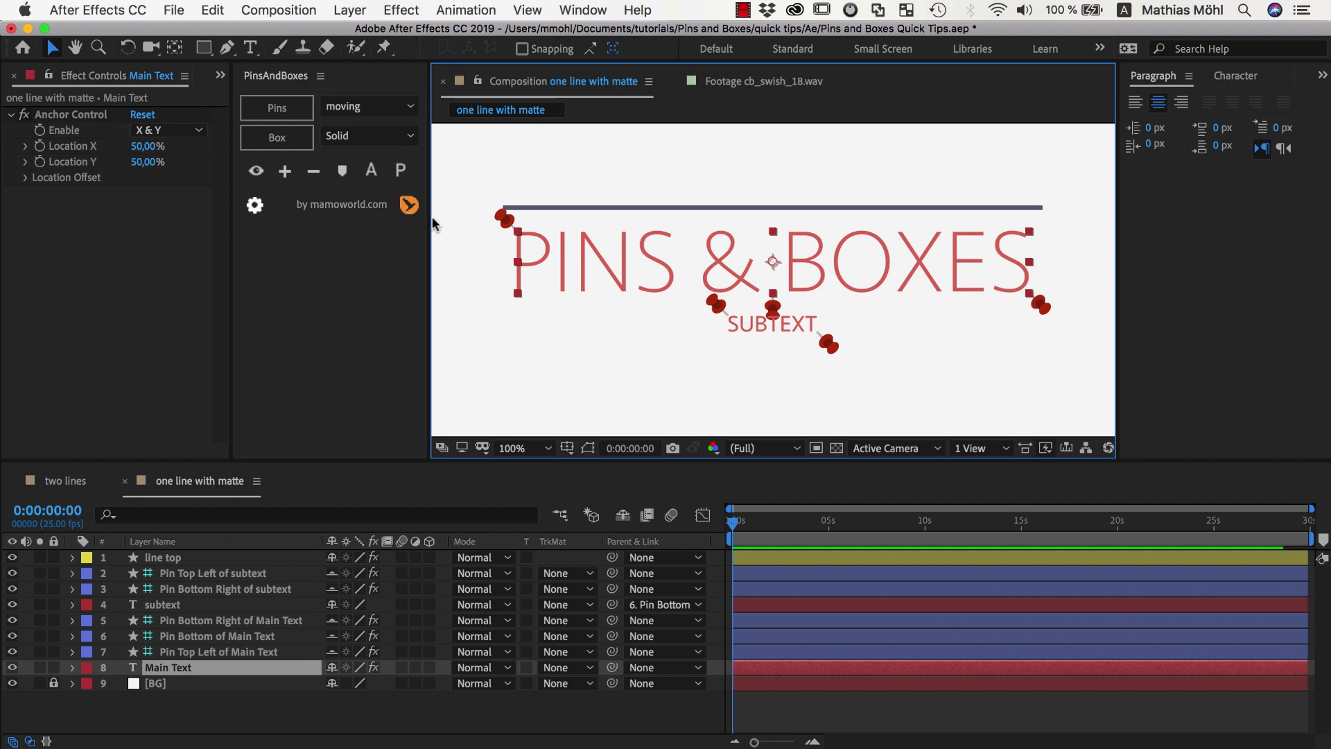
Add a bottom-left pin to Main Text
left_click(275, 111, "shift")
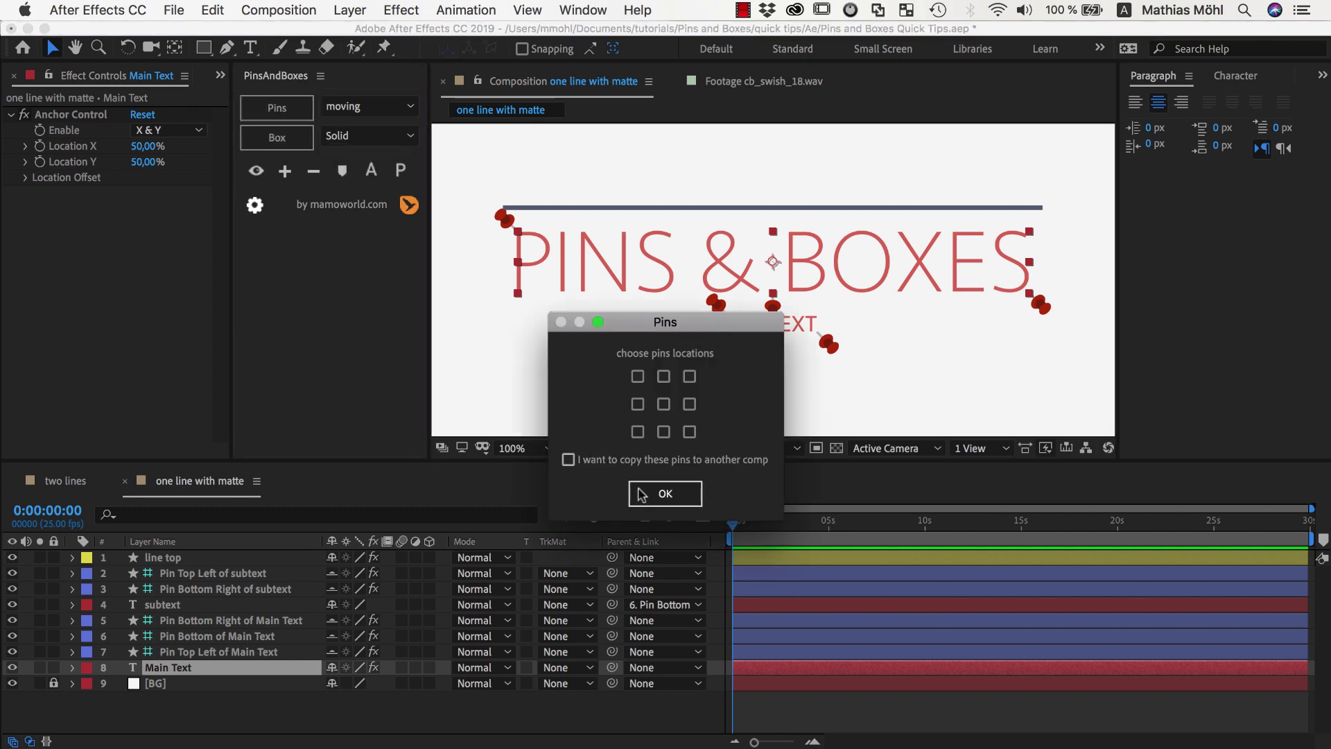
left_click(637, 432)
left_click(642, 491)
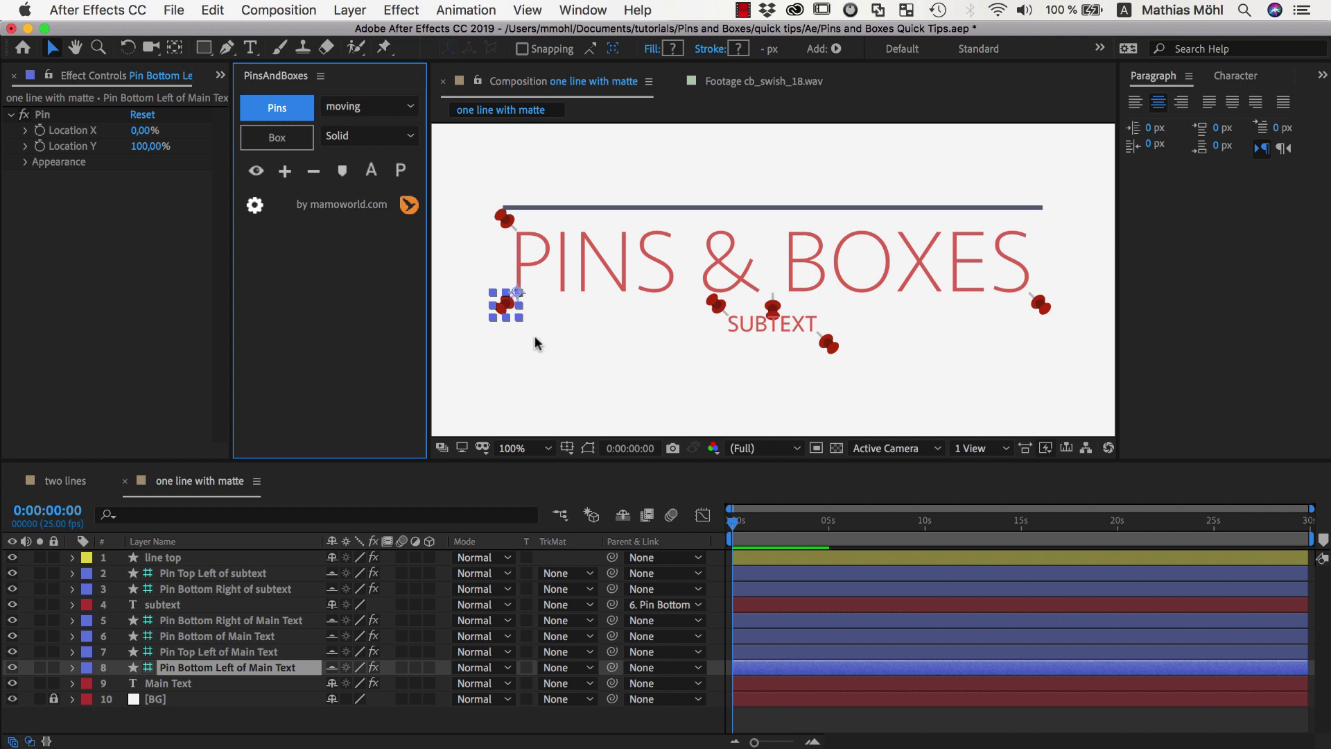
left_click(624, 357)
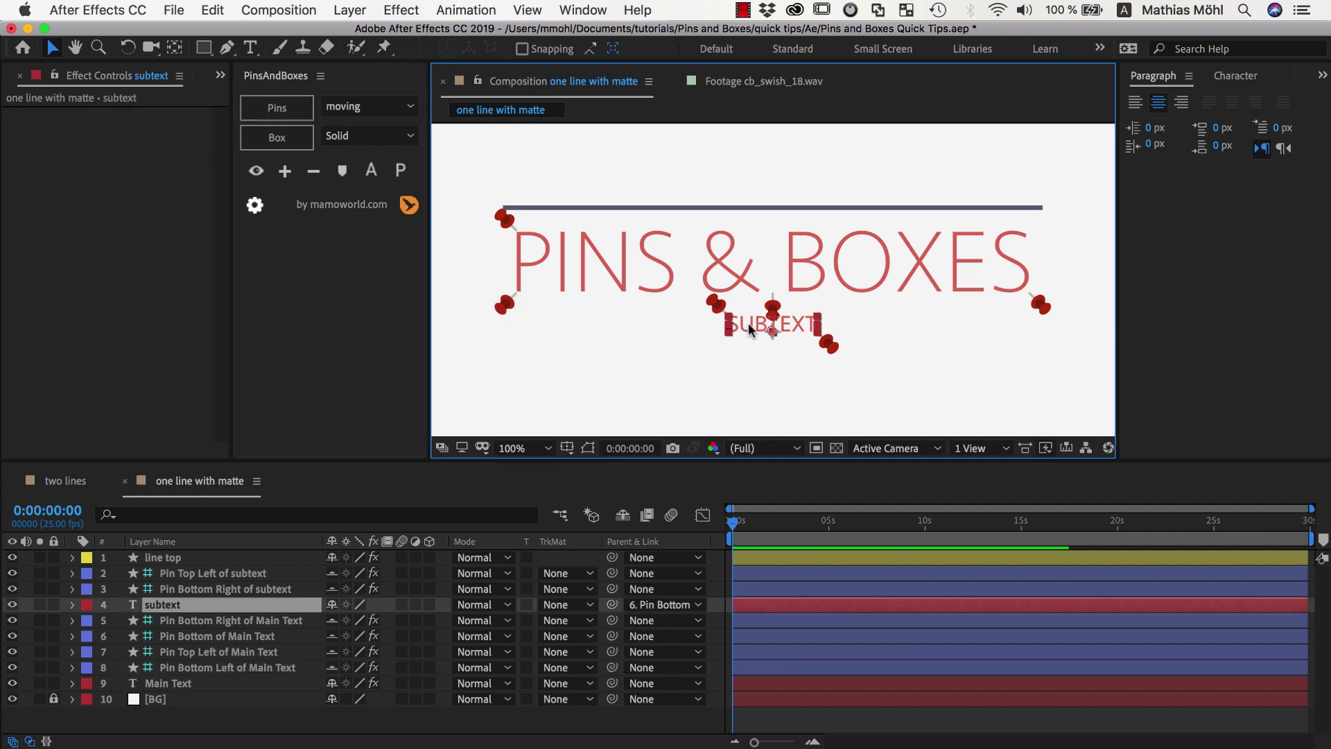
Replace SUBTEXT's corner pins with pins at the middle of its left and right sides
left_click(719, 312)
key("Delete")
left_click(778, 330)
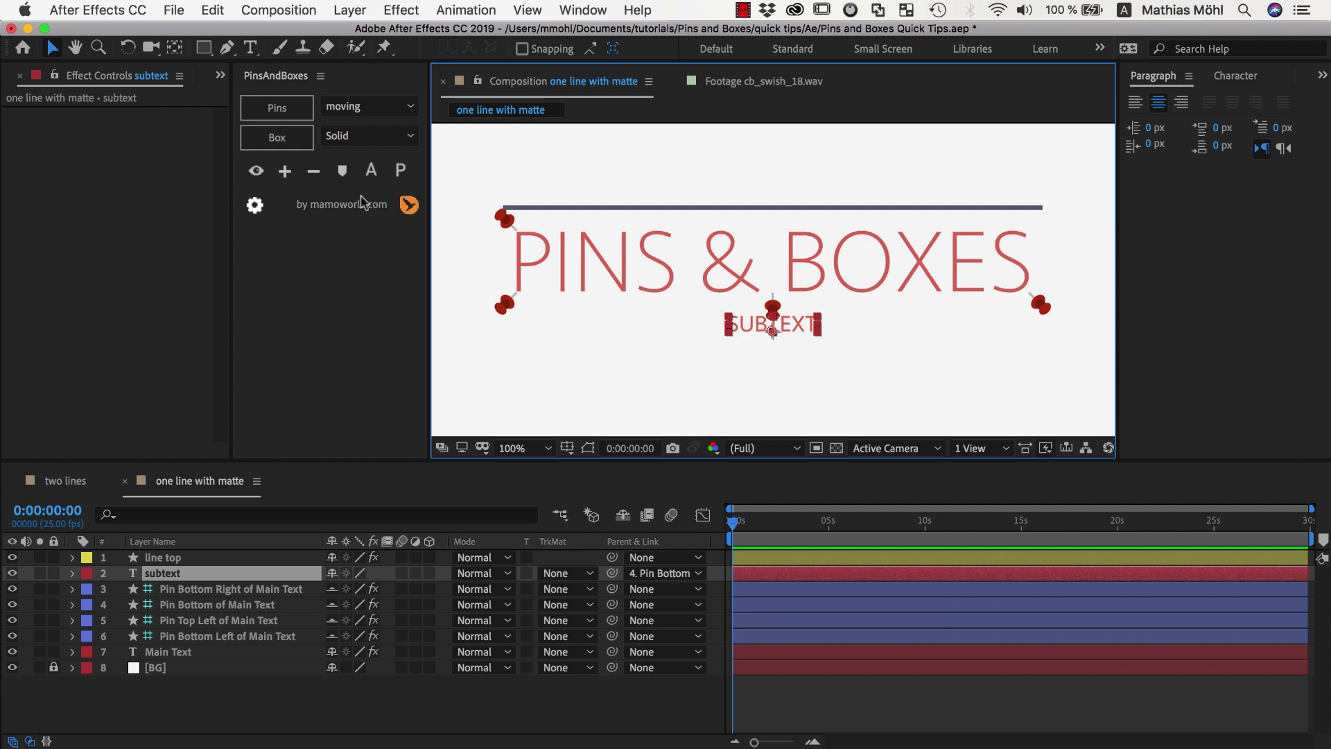
left_click(300, 115)
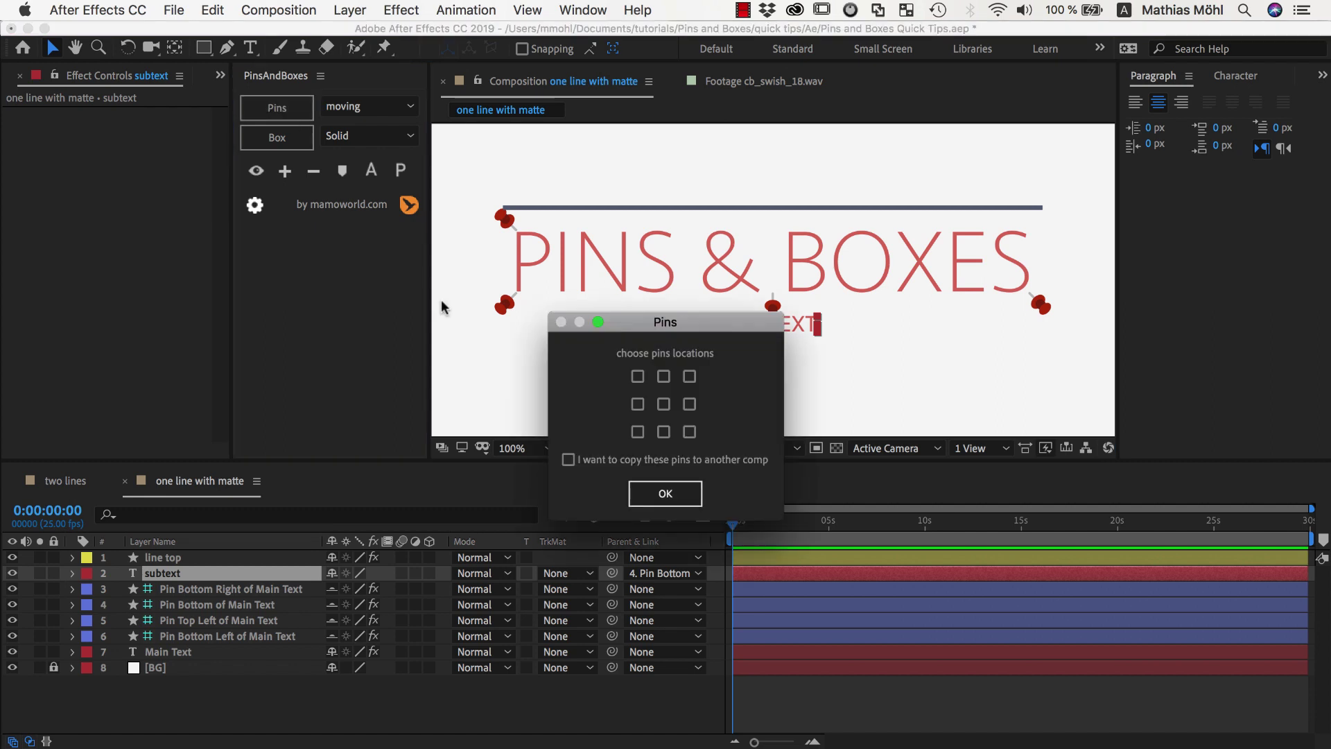
left_click(637, 405)
left_click(690, 404)
left_click(665, 492)
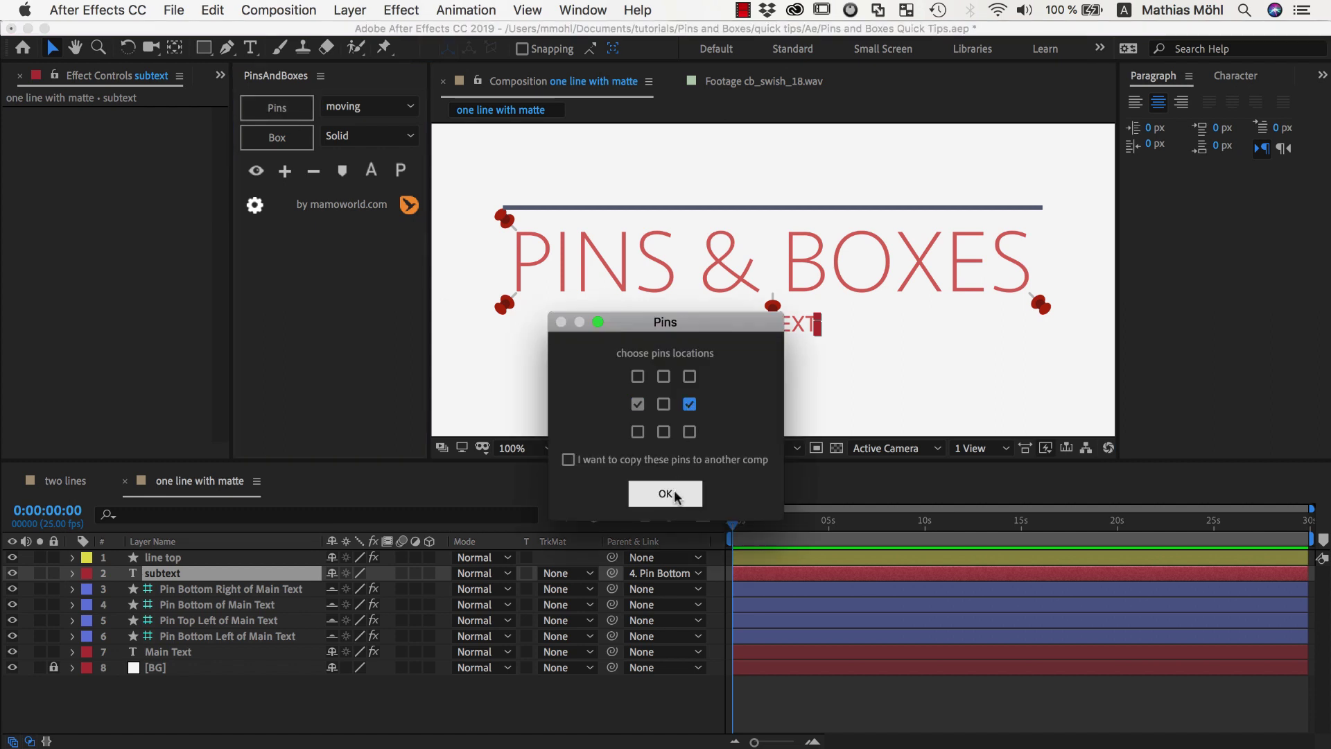
left_click(787, 378)
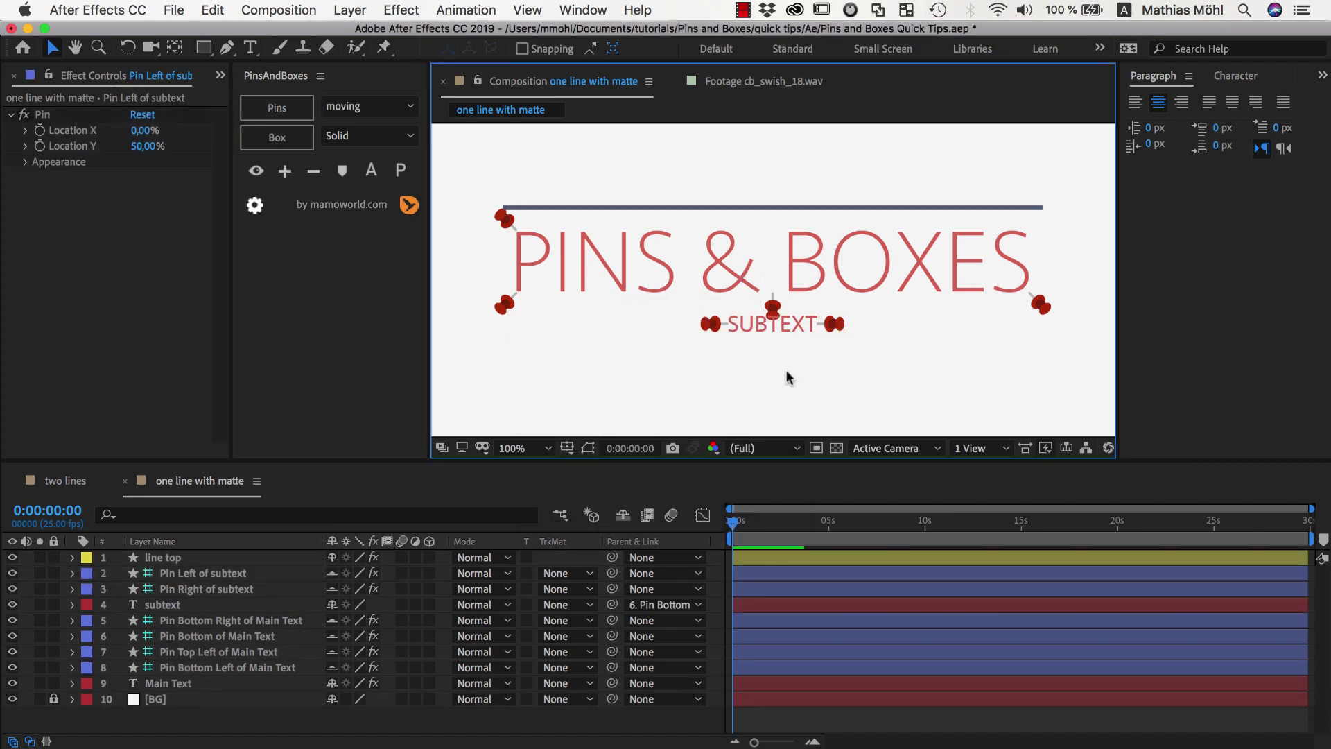
Create a shape-layer Box linking Main Text's bottom-left pin to SUBTEXT's left pin
left_click(711, 326)
left_click(506, 306, "shift")
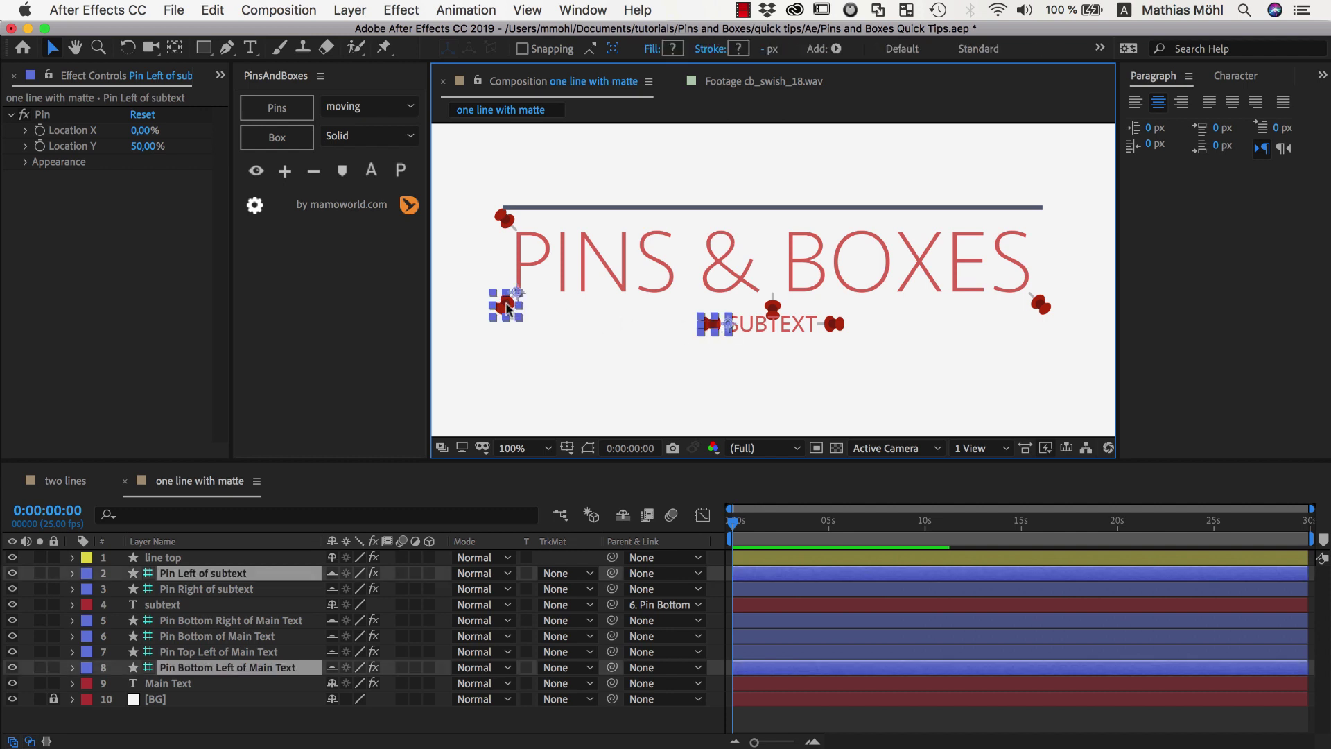
left_click(346, 136)
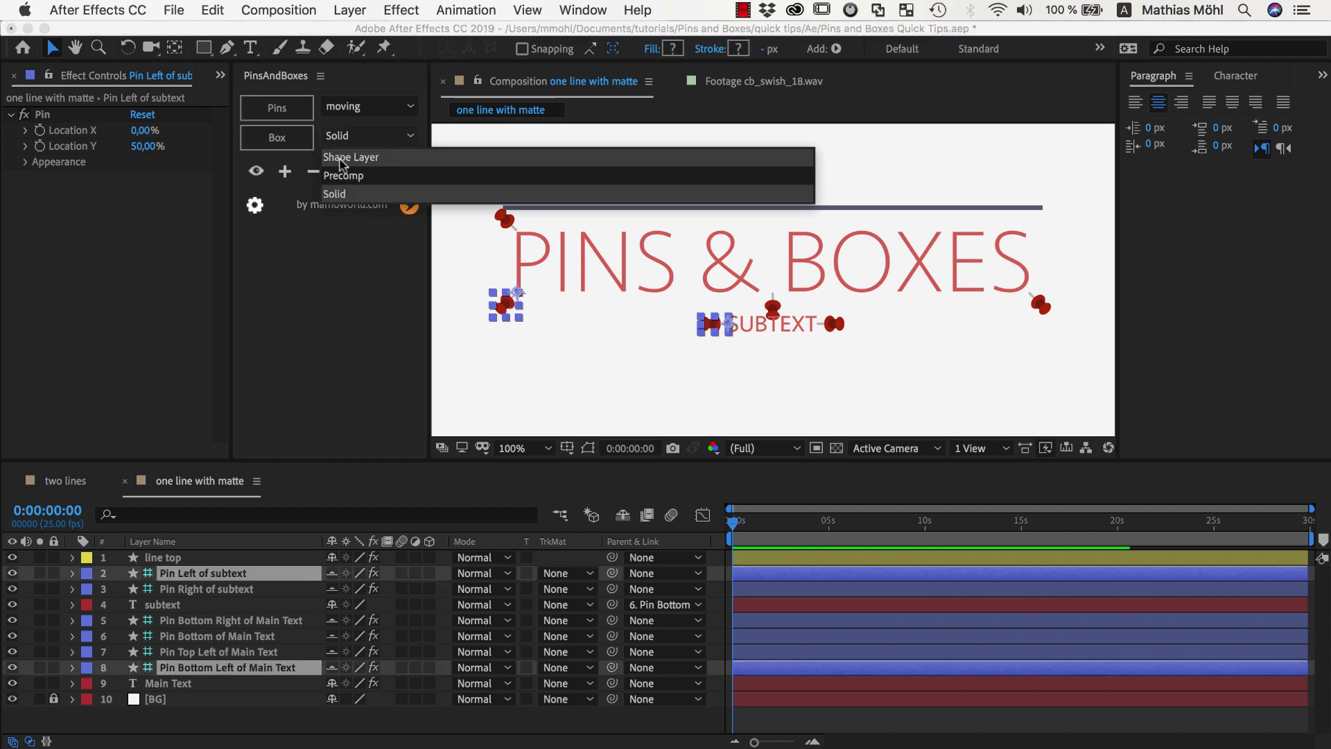
left_click(347, 157)
left_click(257, 138)
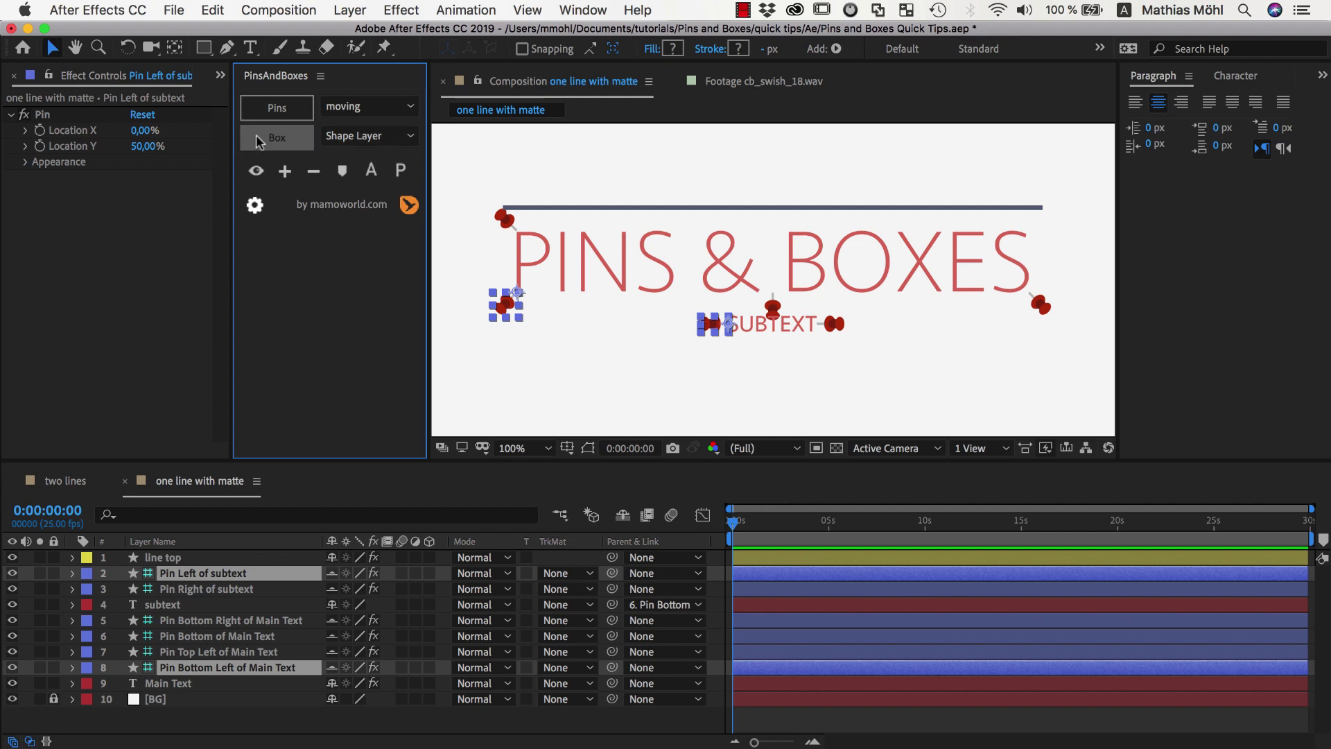
Give the box a 10 px stroke sampled from the dark top line's colour
left_click(671, 48, "alt")
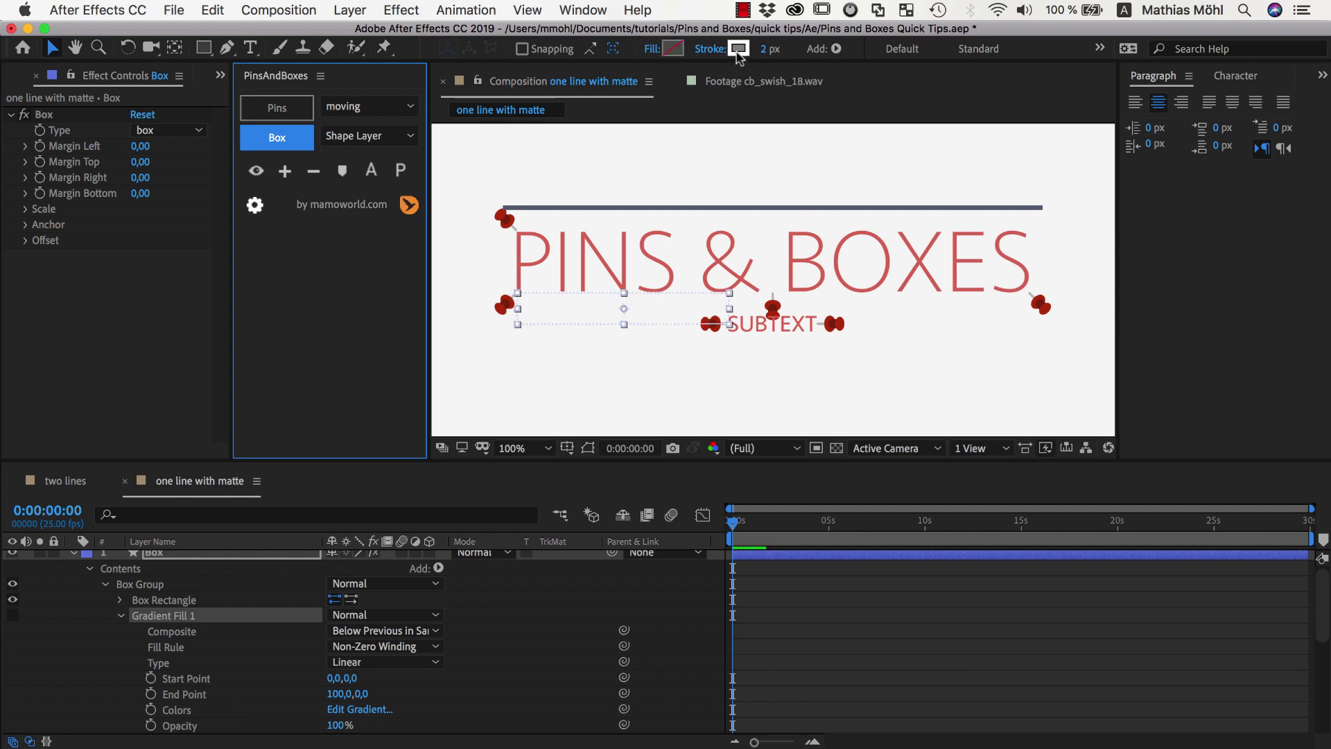
left_click(739, 48)
left_click(952, 552)
left_click(693, 207)
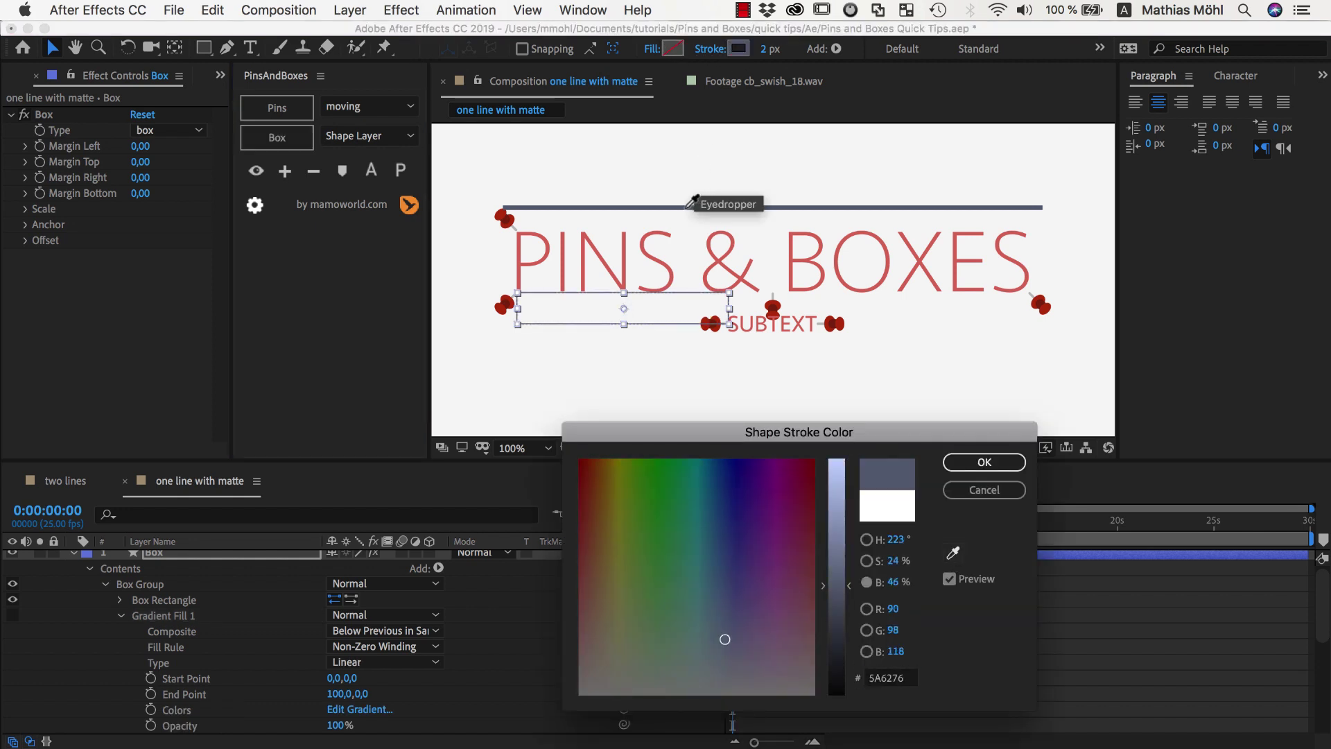
left_click(984, 462)
left_click(765, 54)
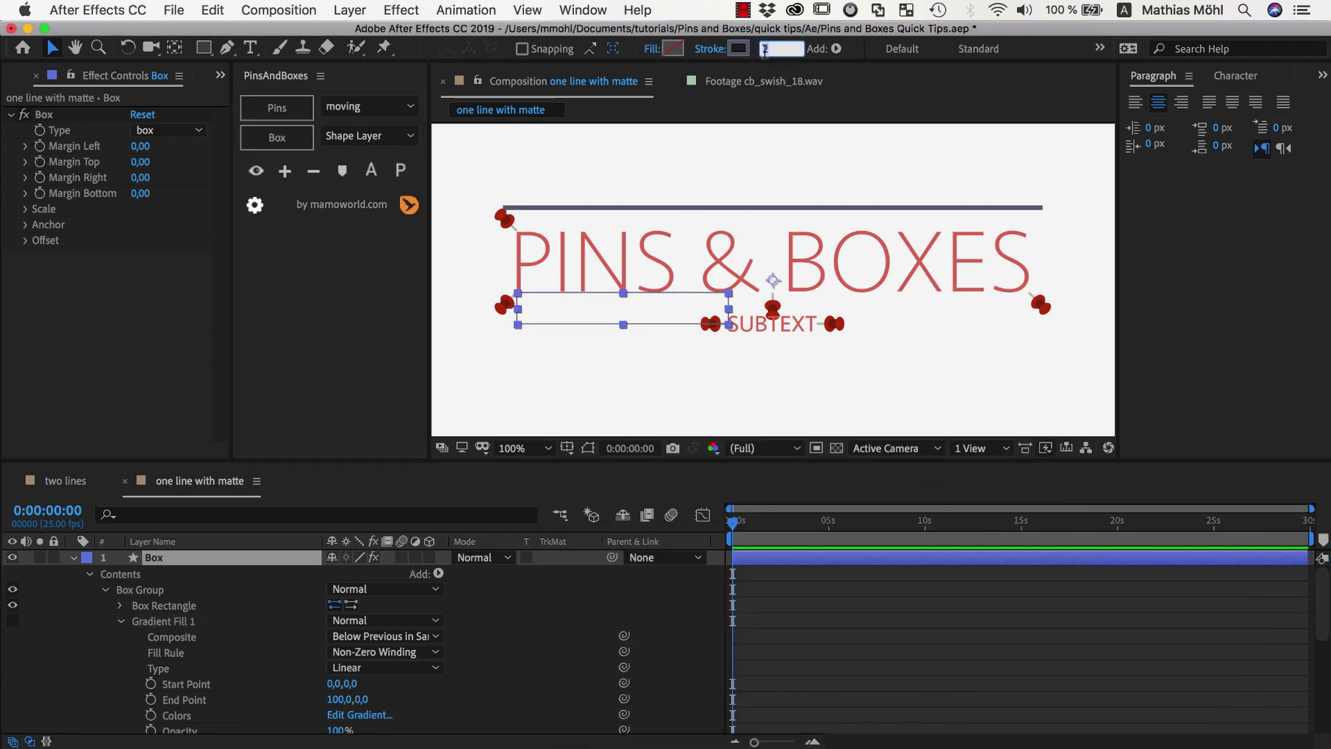
type("10")
key("Return")
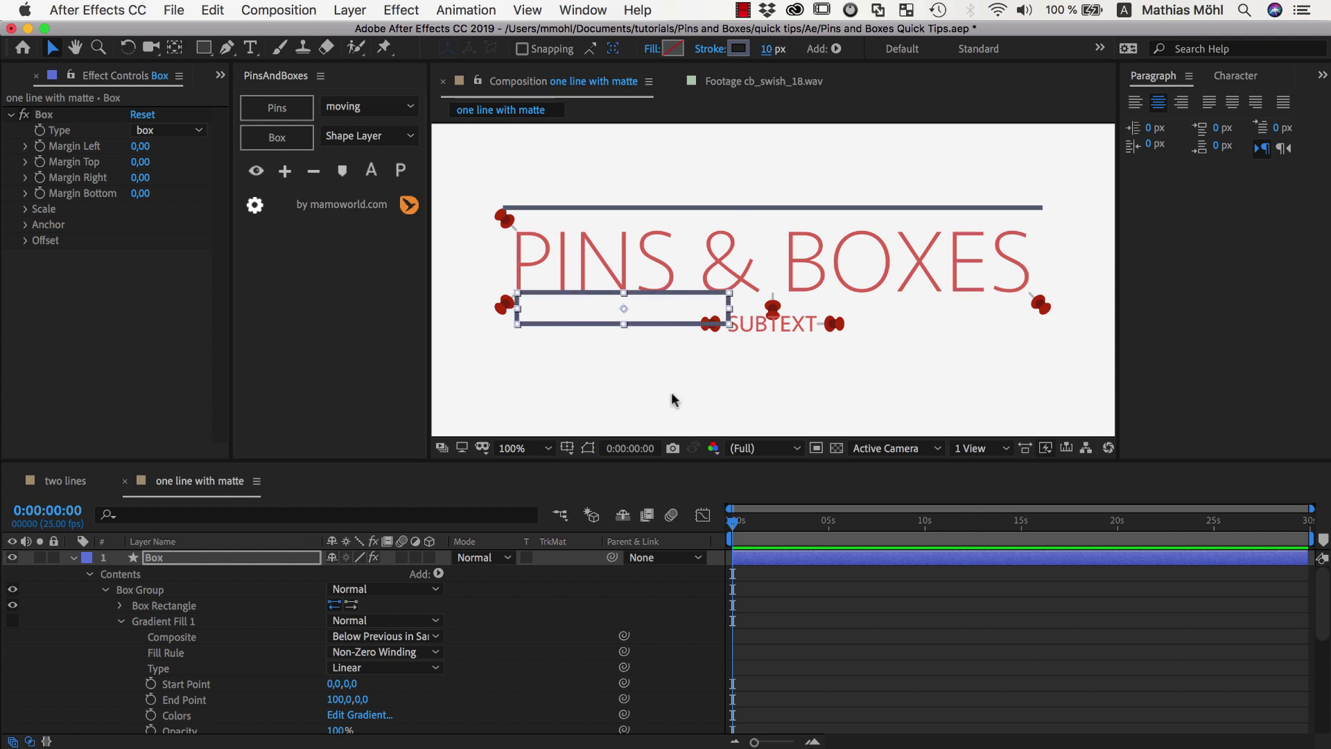
left_click(675, 394)
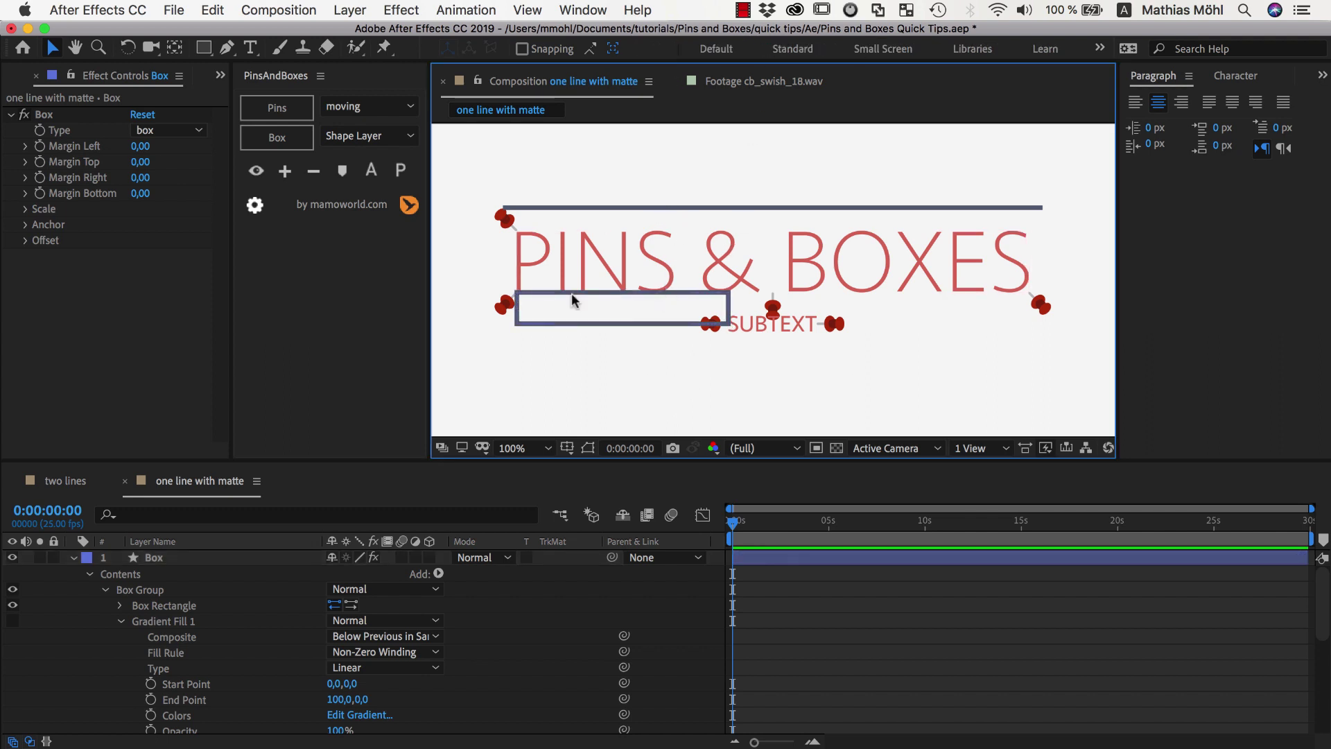
Turn the Box into a horizontal line with Anchor Y 100% and Margin Right -23
left_click(44, 114)
left_click(146, 131)
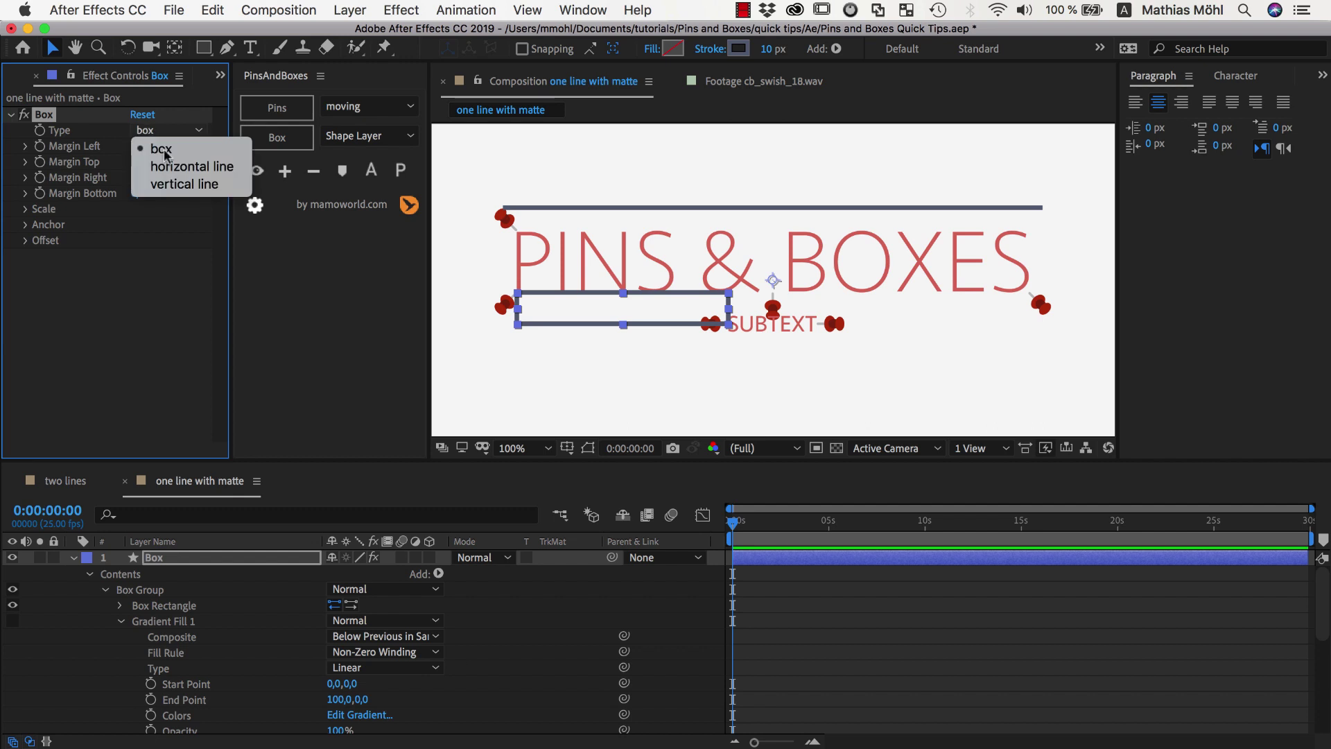
left_click(172, 169)
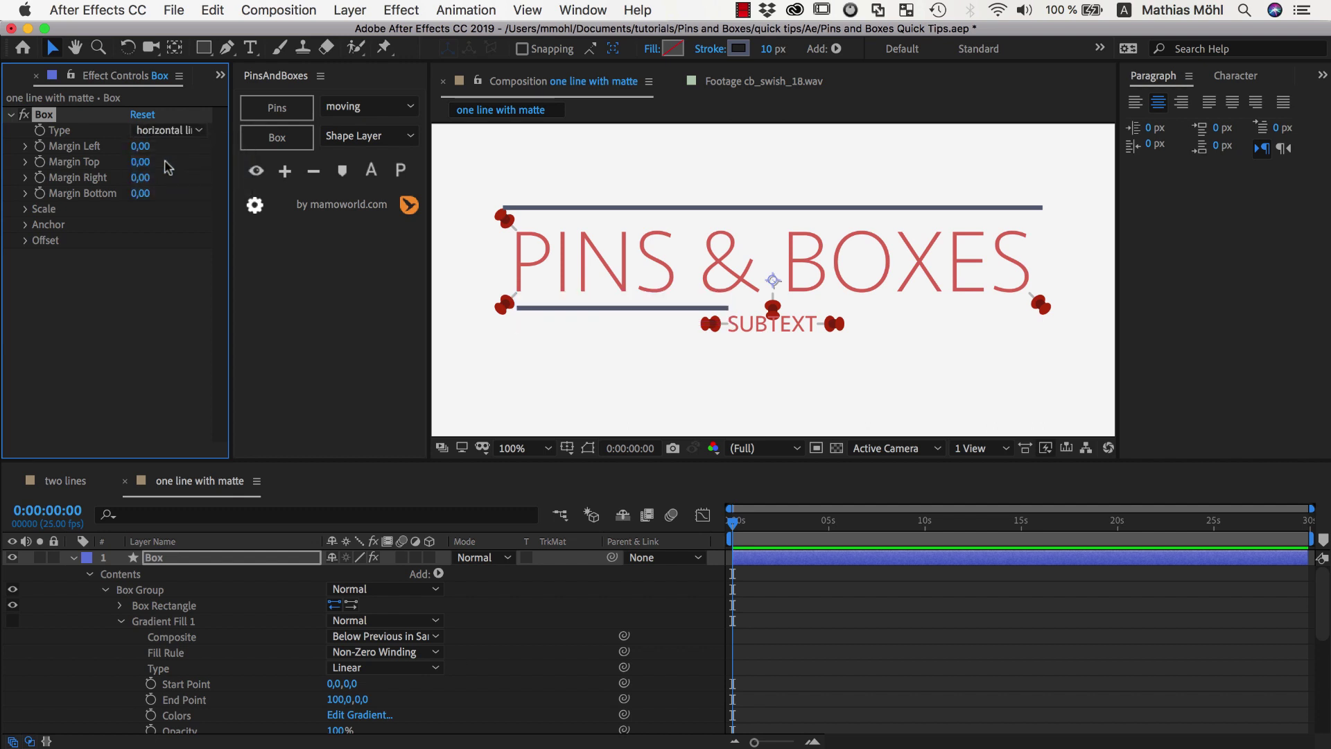
left_click(24, 226)
left_click(147, 255)
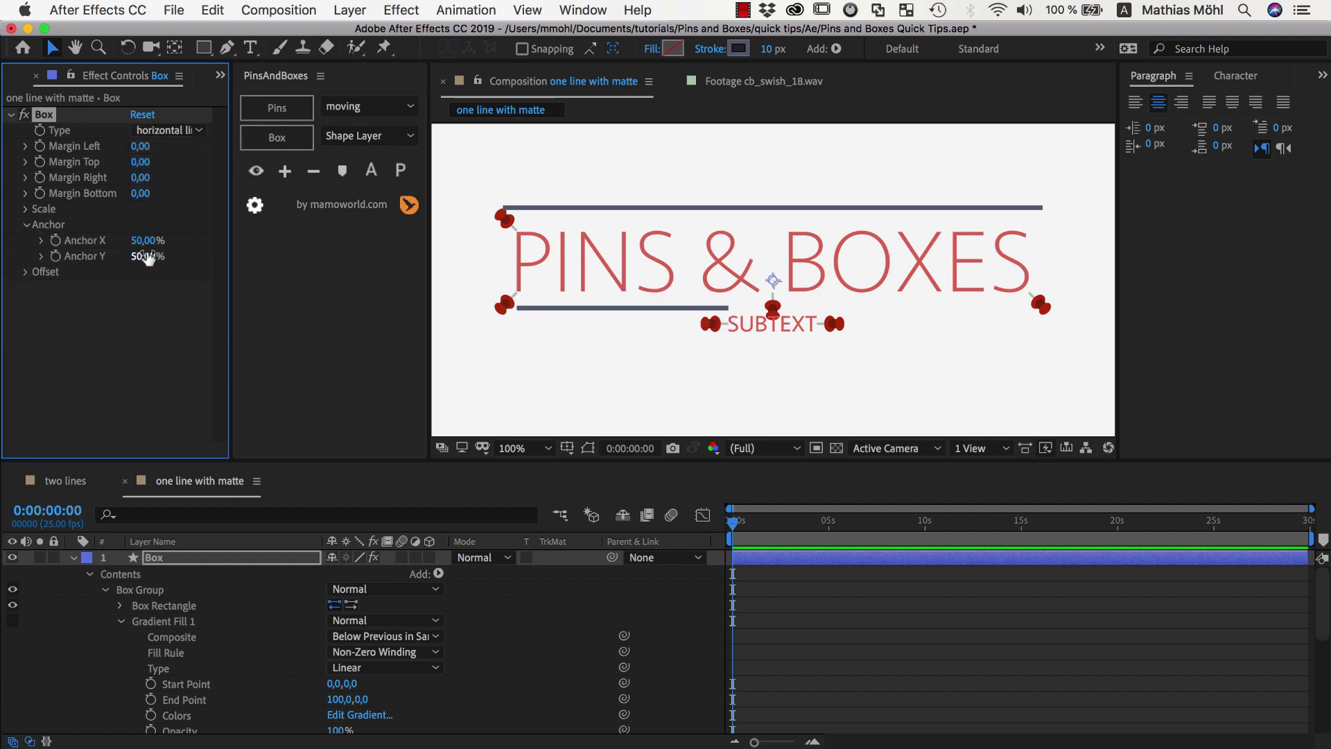
type("100")
key("Return")
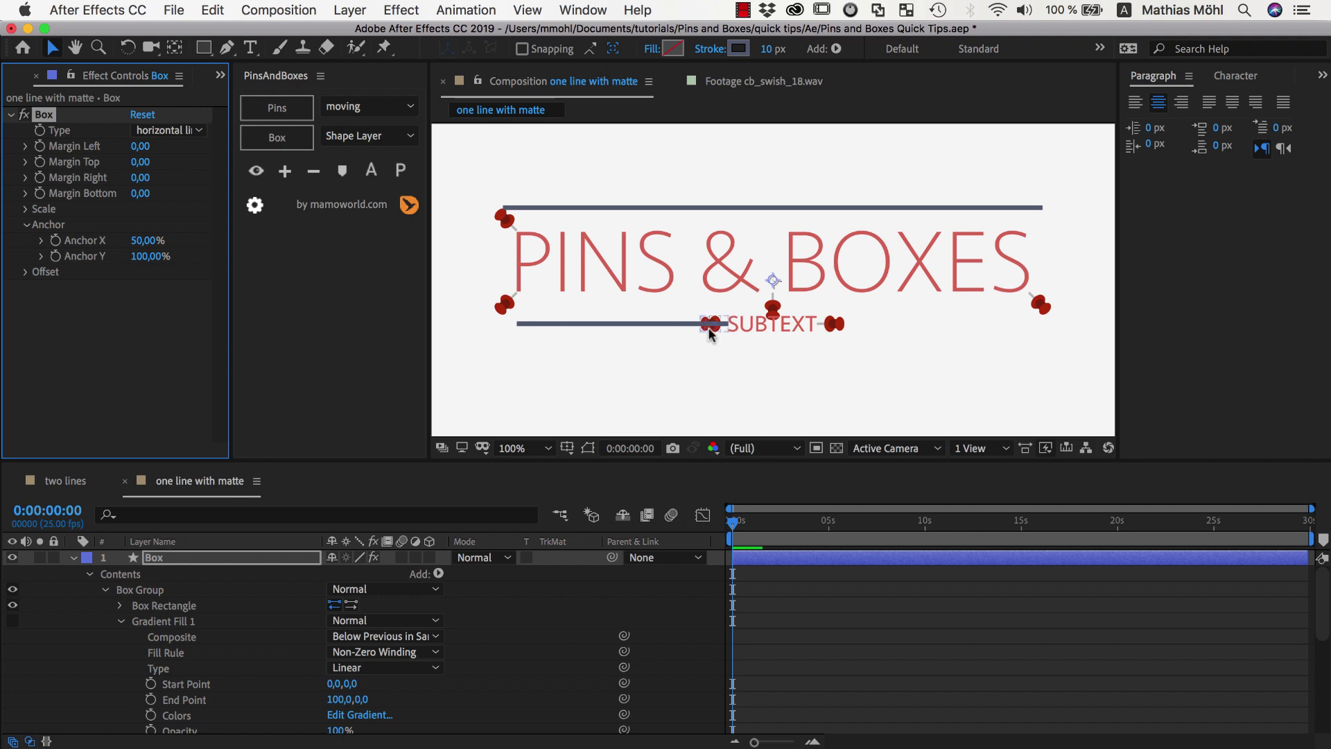
left_click(713, 332)
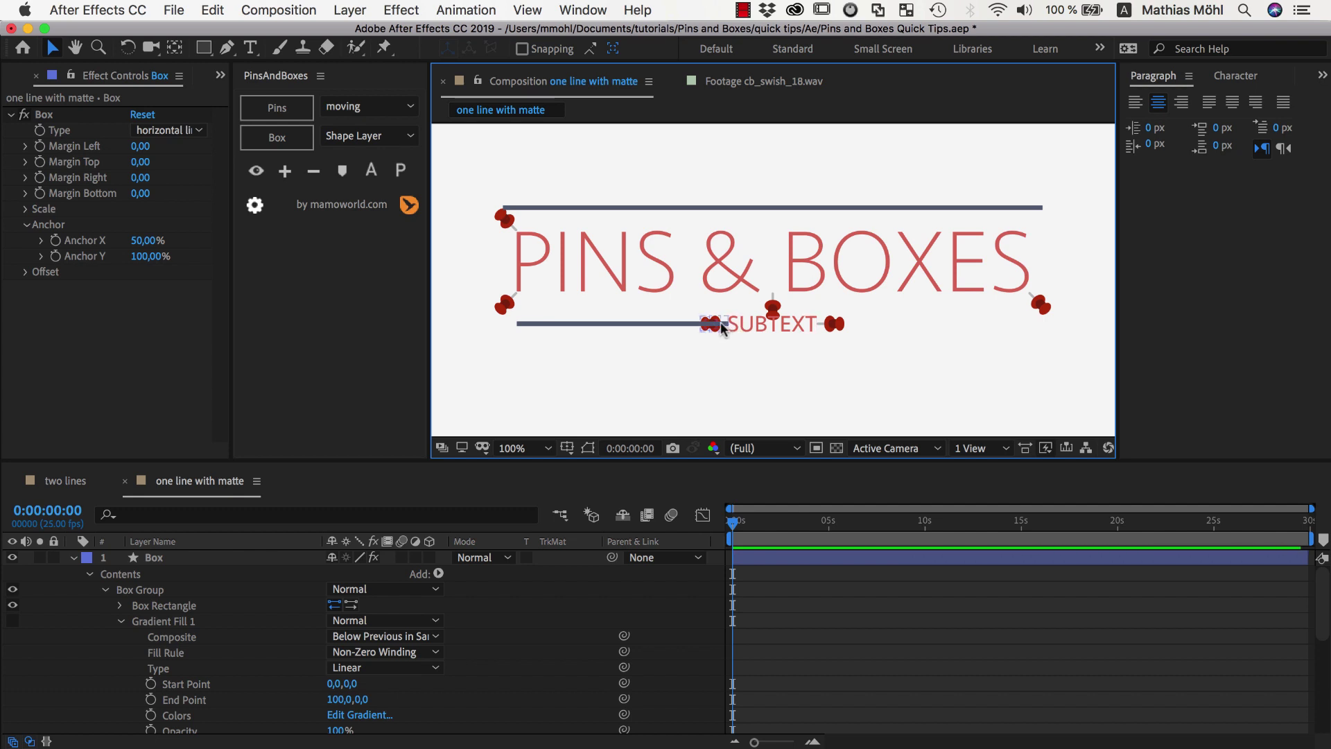
left_click_drag(140, 178, 117, 180)
left_click(479, 354)
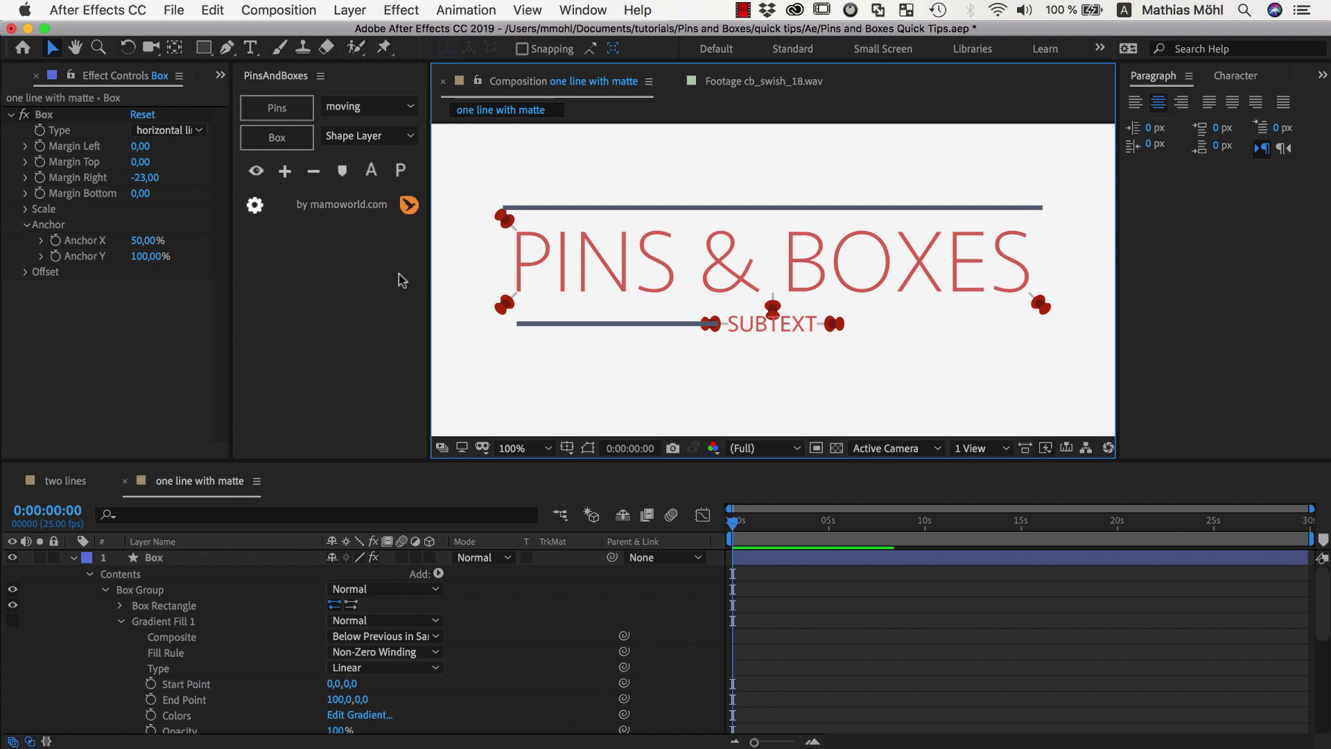
Hide the Pins & Boxes pin markers and magnify the composition to inspect the line end
left_click(255, 173)
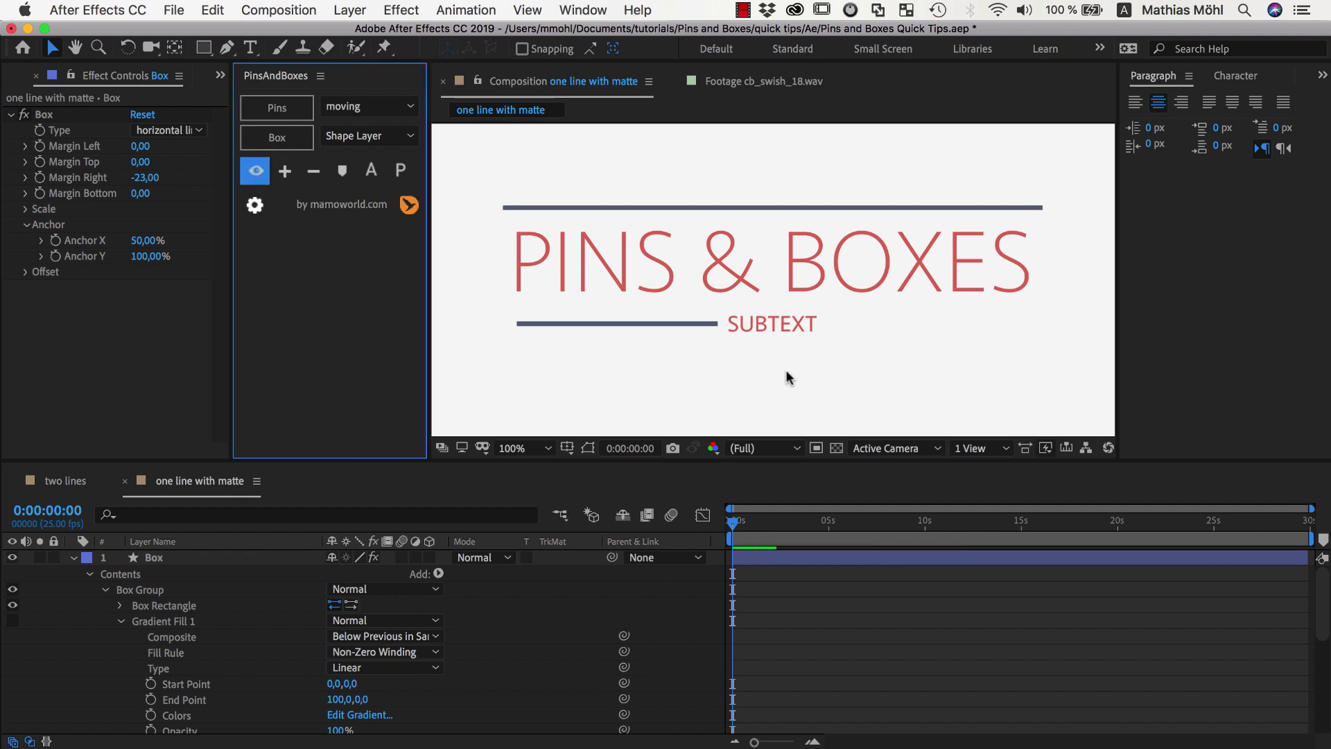
key("period")
left_click(547, 333)
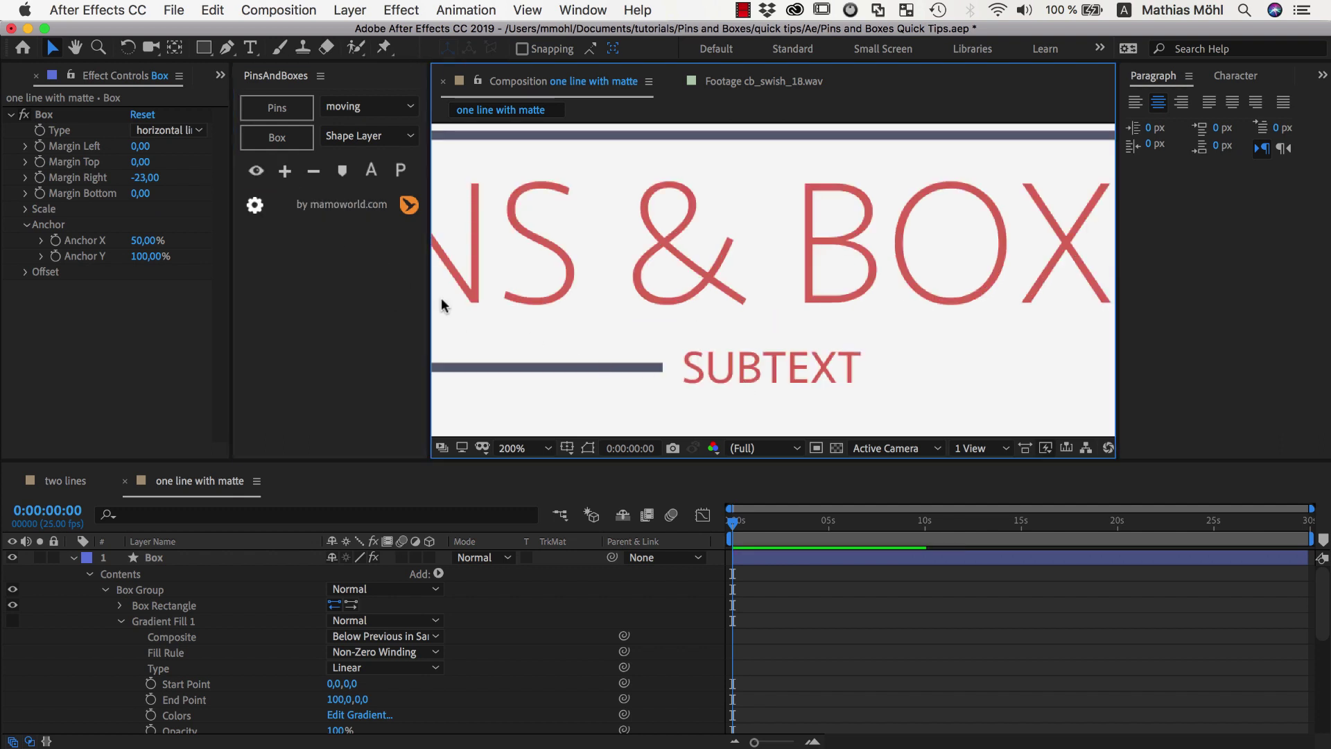
Set the Box Group's Stroke 1 Line Join to Round Join, then zoom back to 100%
left_click(114, 574)
left_click(138, 589)
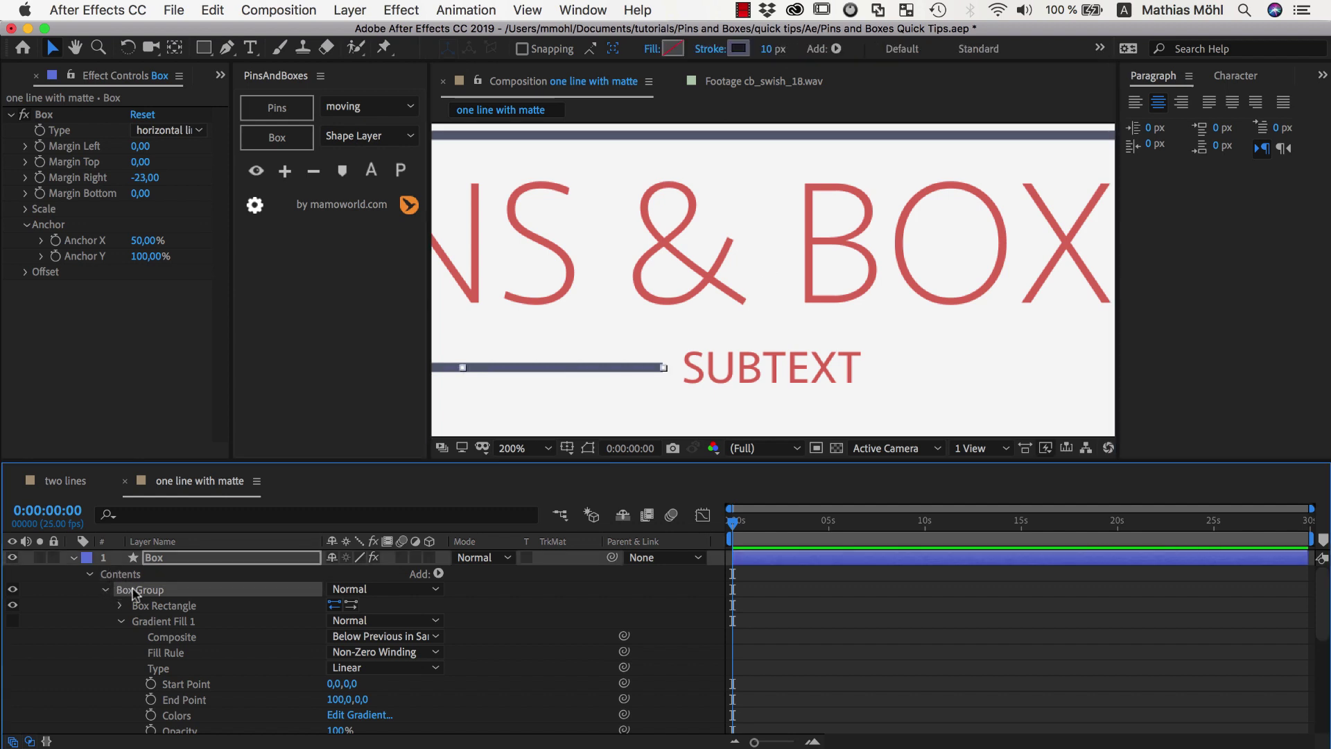
scroll(152, 617, "down", 1)
left_click(122, 591)
left_click(120, 605)
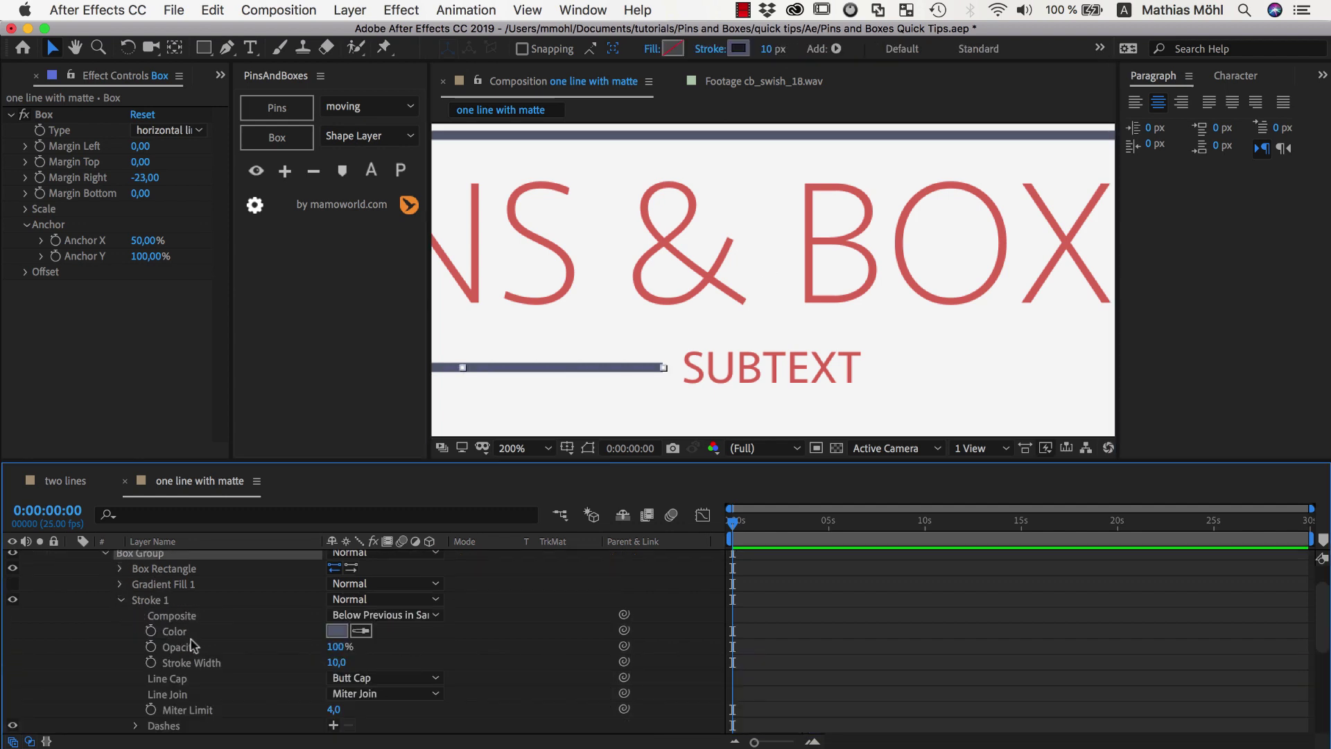
scroll(236, 683, "down", 1)
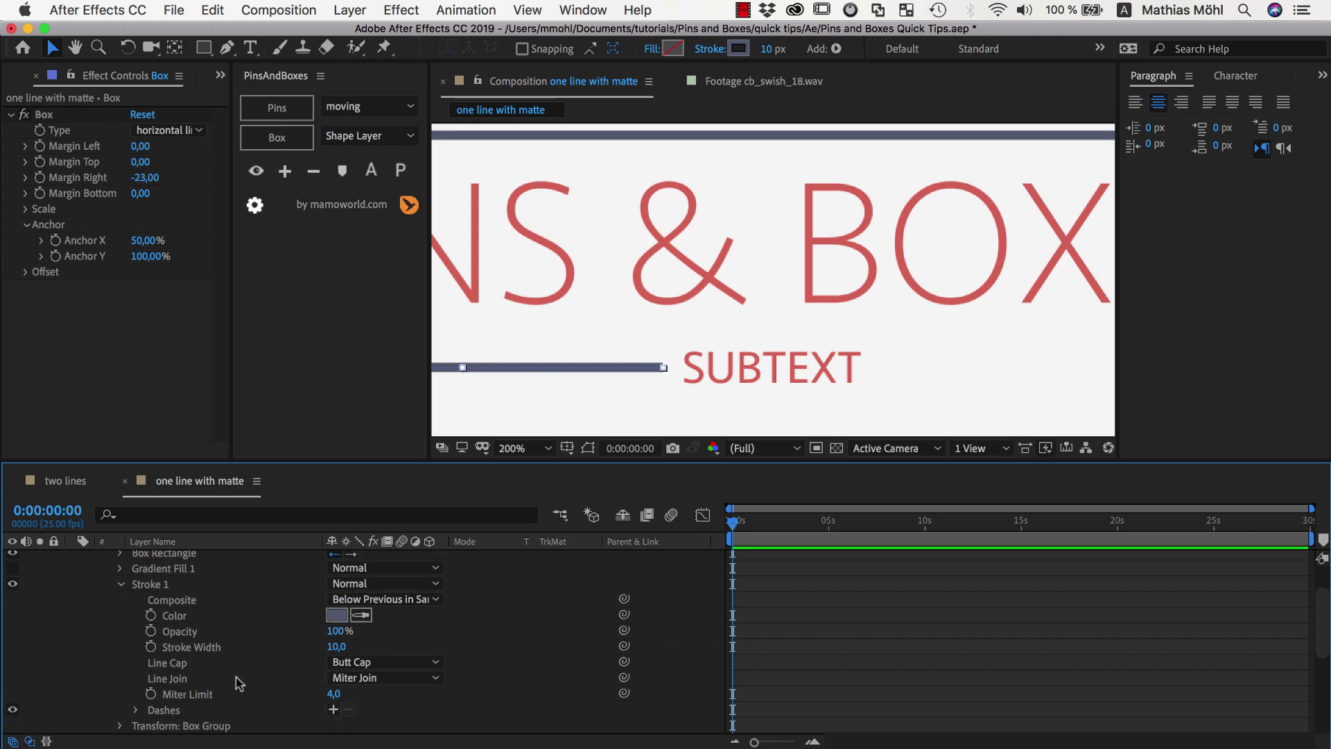
left_click(378, 678)
left_click(378, 717)
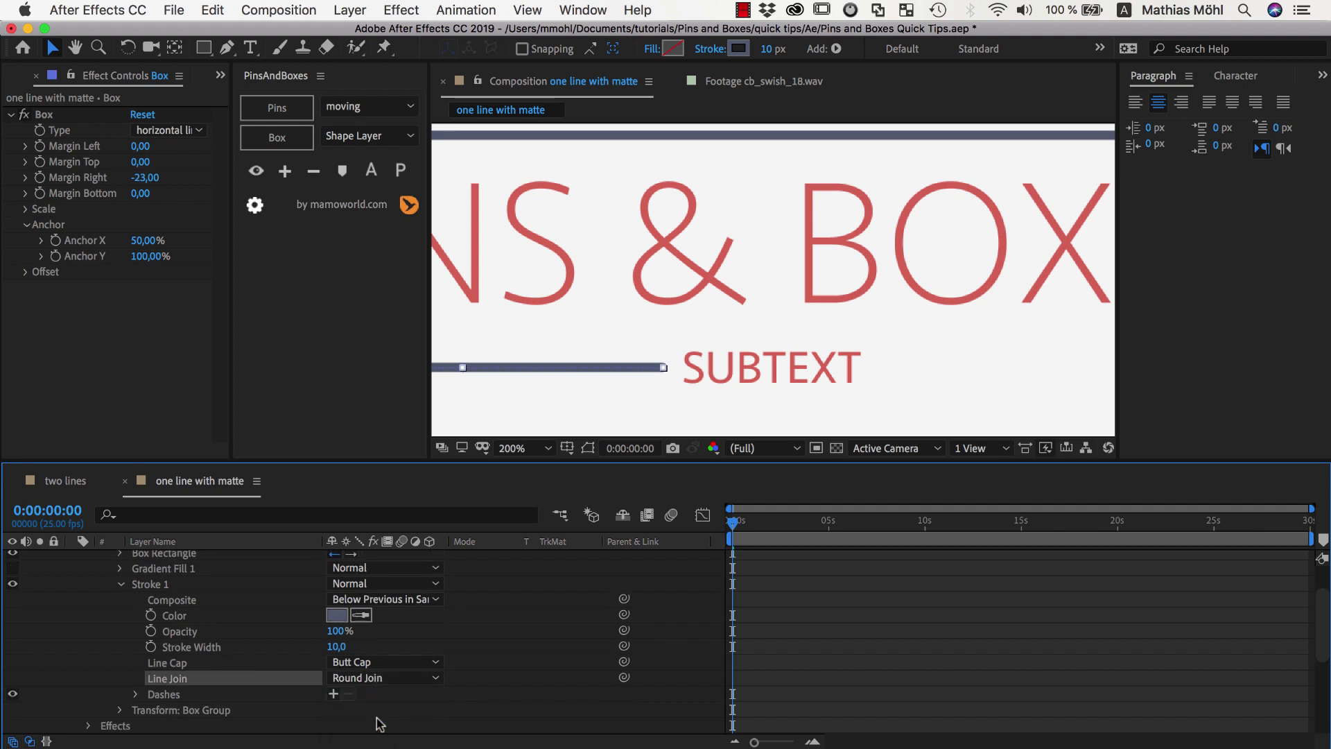
left_click(660, 374)
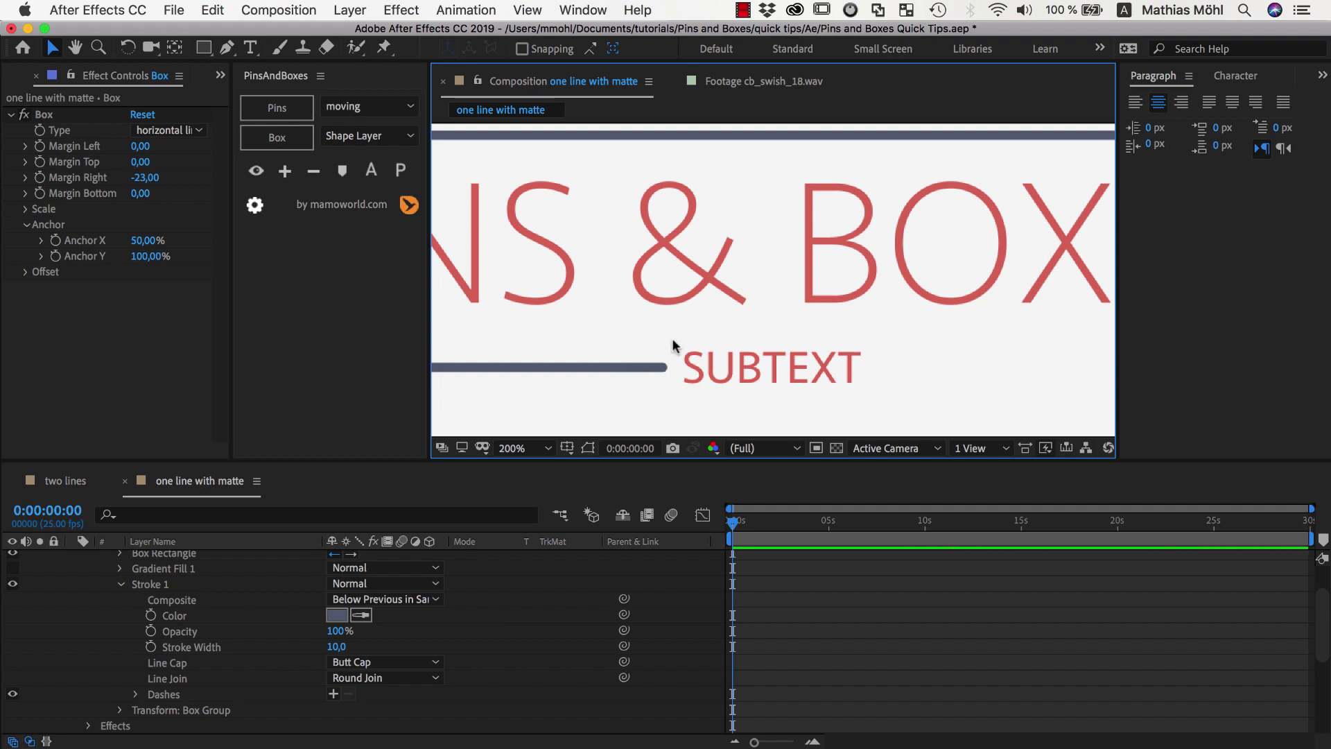
key("comma")
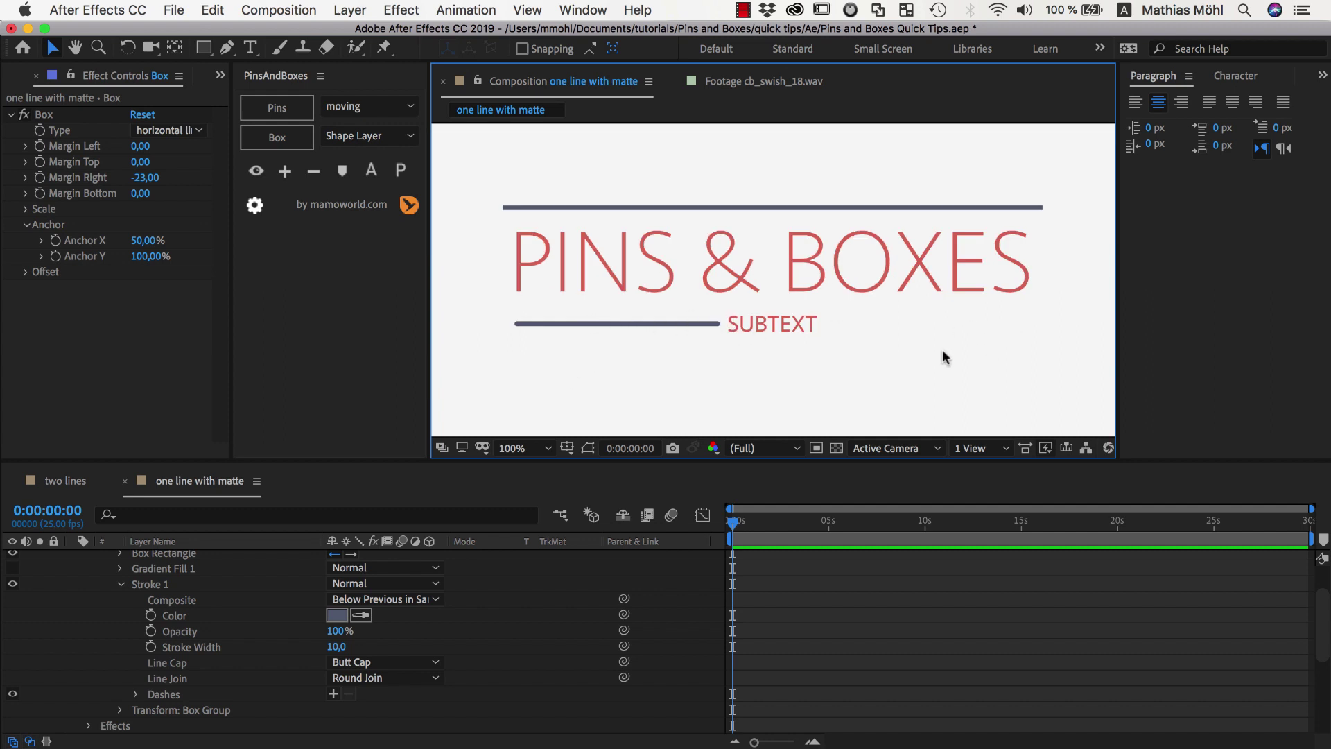
Set the Box layer's Margin Left to 37 and make the pin markers visible again
left_click(673, 235)
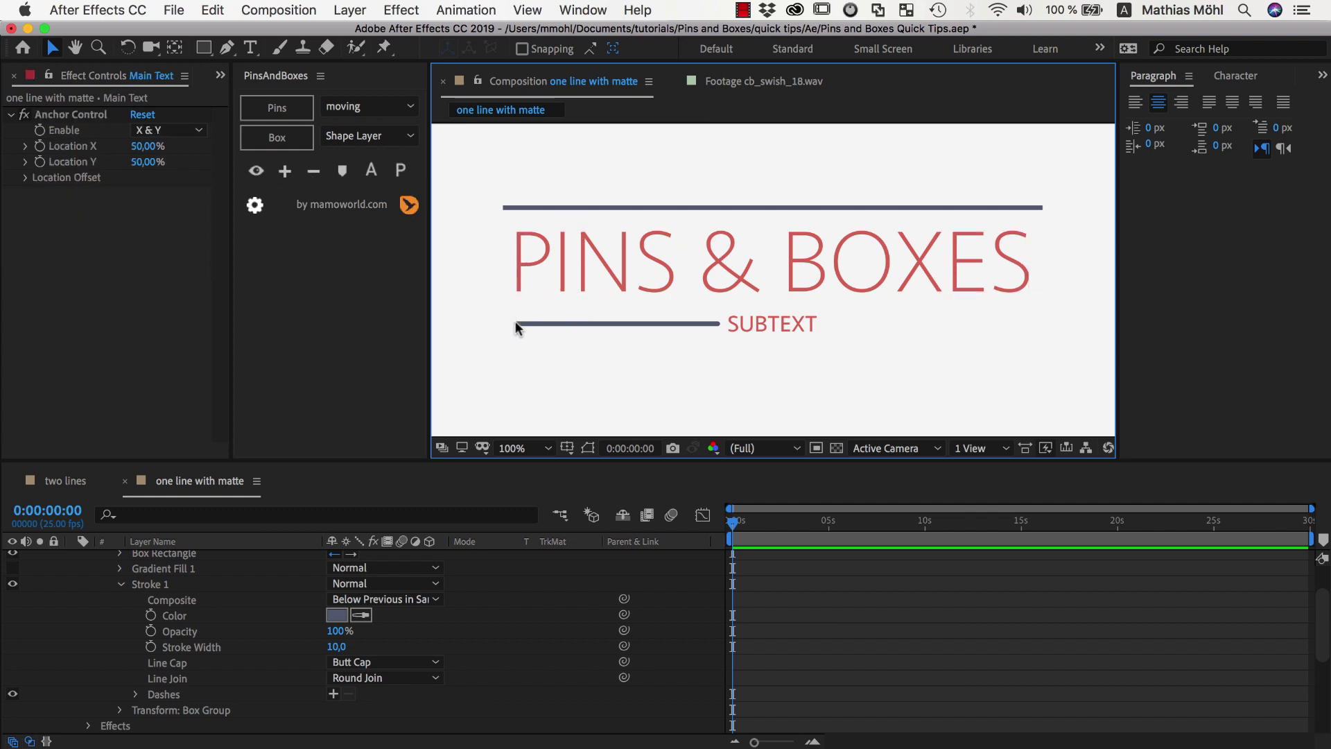
scroll(175, 632, "up", 2)
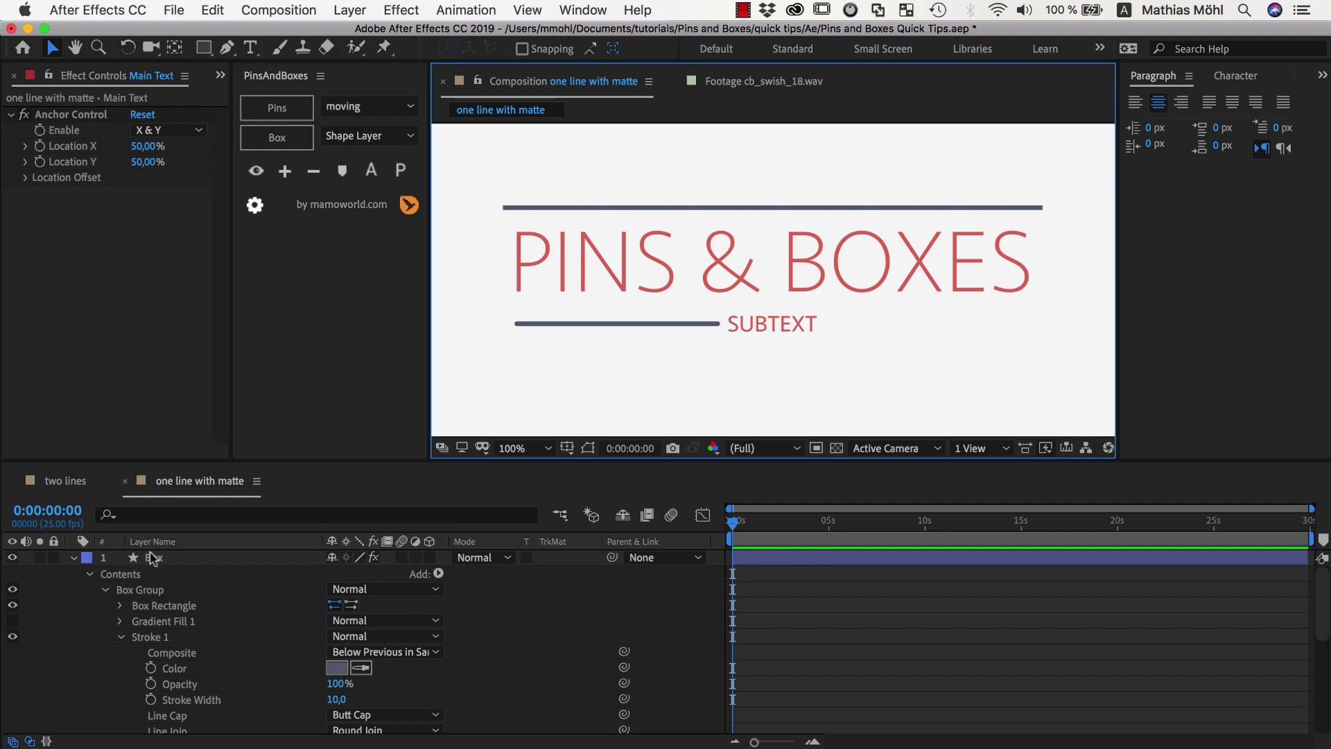
left_click(149, 558)
left_click_drag(144, 146, 181, 146)
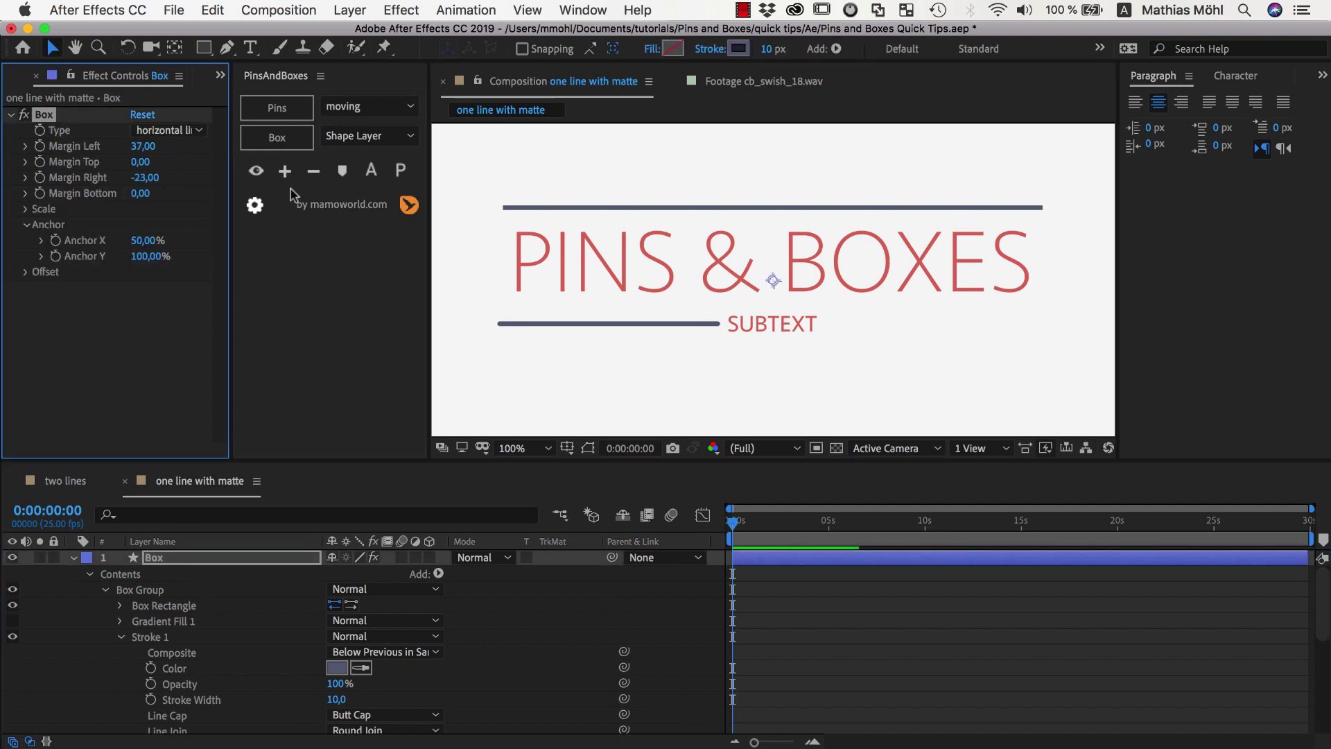
left_click(255, 173)
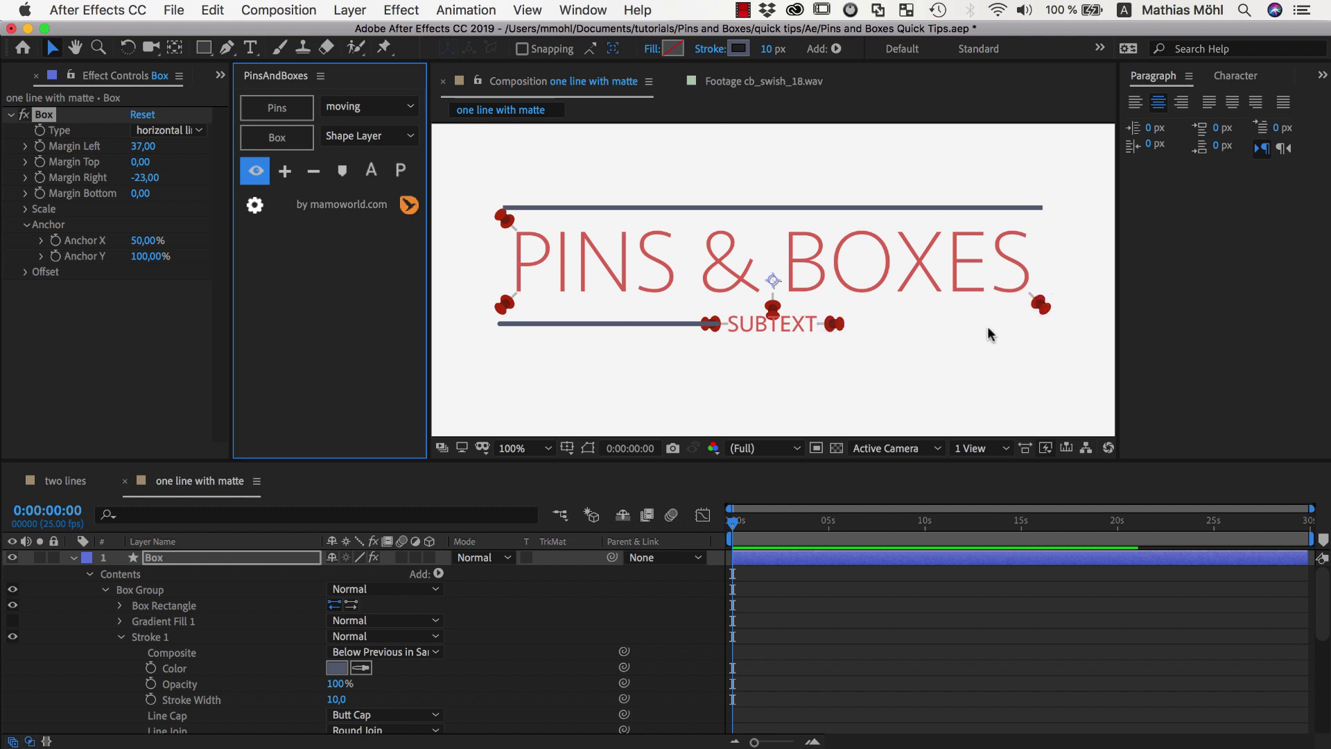
left_click(988, 357)
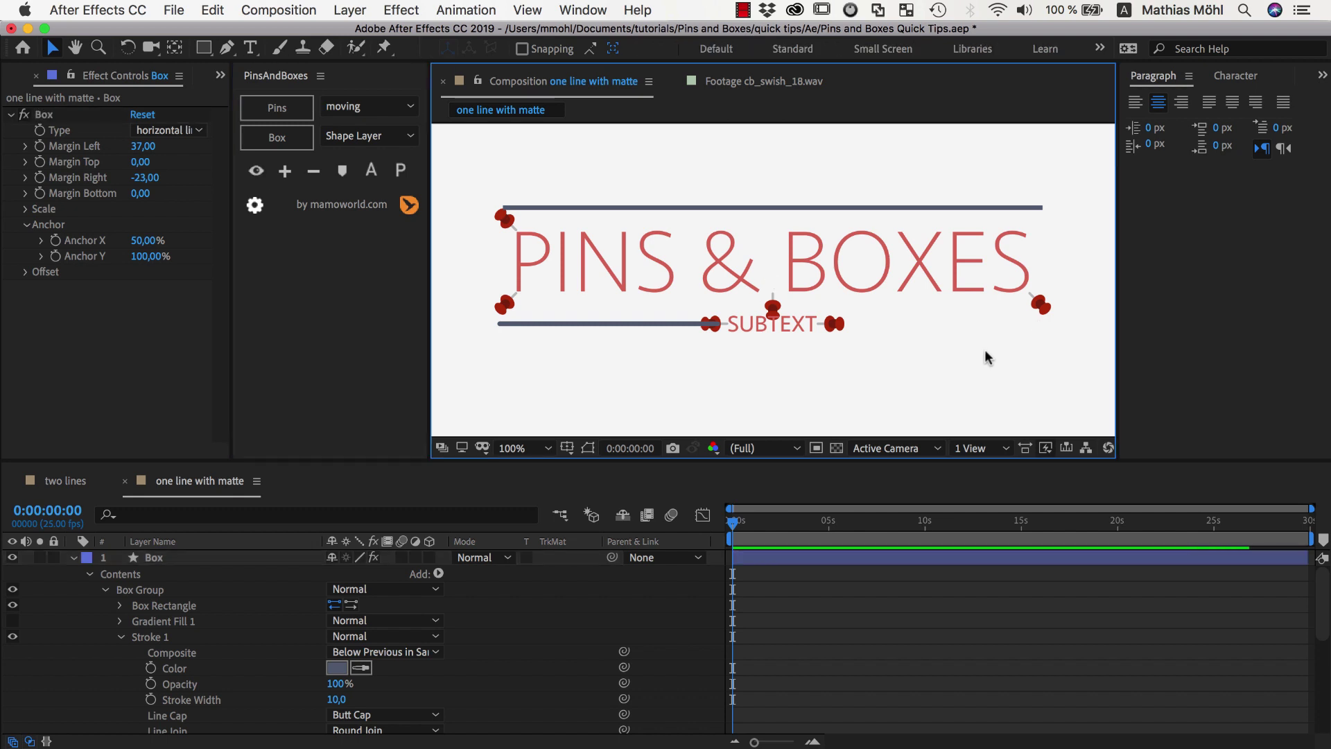